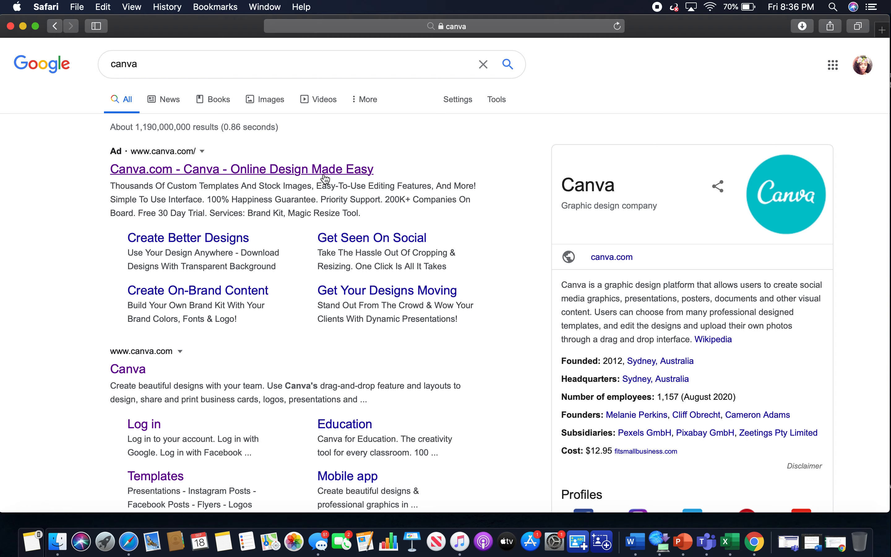
Open the Canva website from the search results and review the Canva Basic and Canva Pro pricing plans.
click(320, 170)
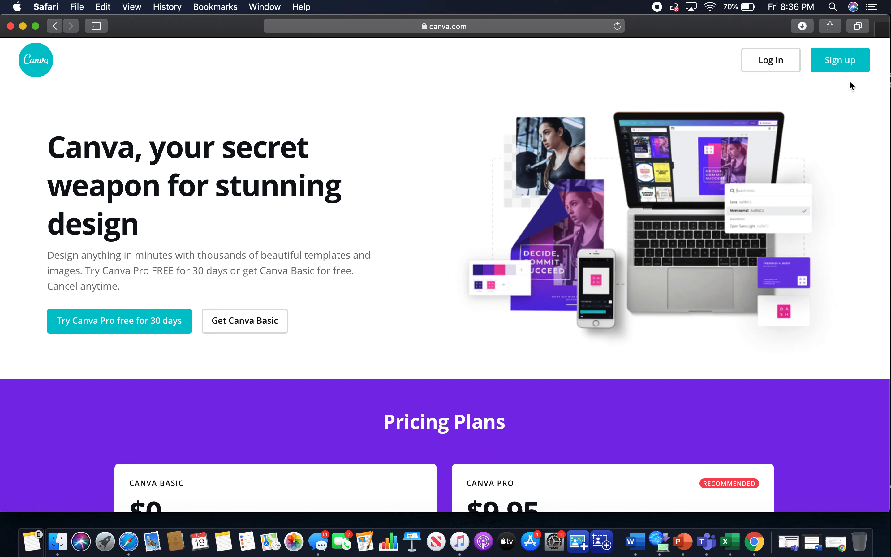
scroll(487, 341, down, 5)
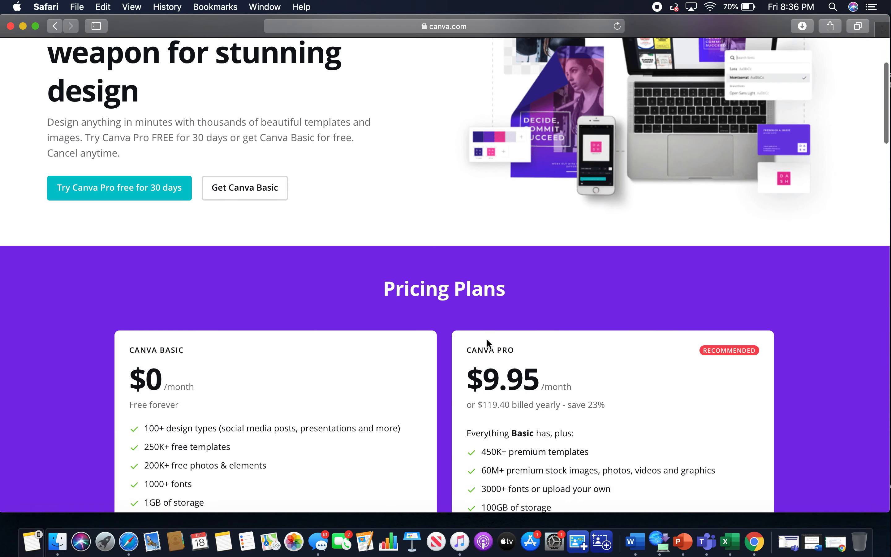
scroll(486, 338, down, 3)
scroll(449, 390, down, 2)
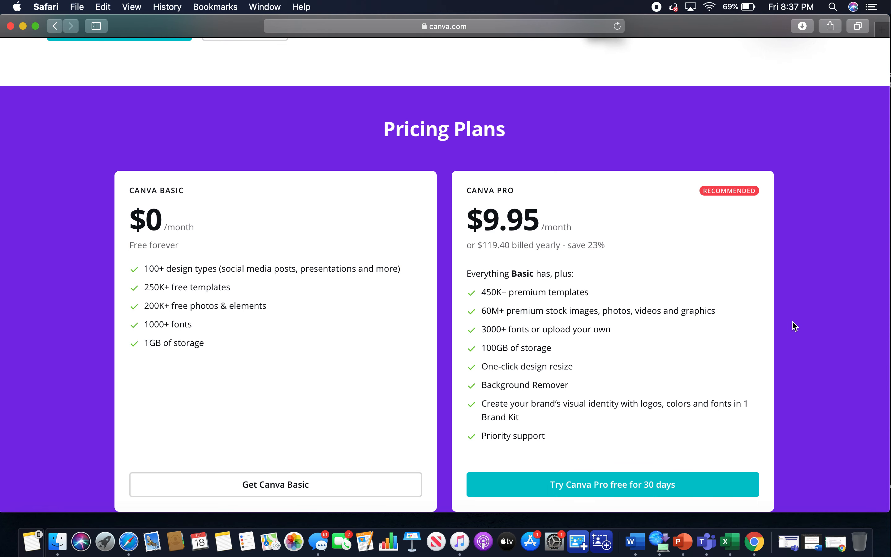
scroll(793, 321, up, 1)
scroll(793, 322, down, 2)
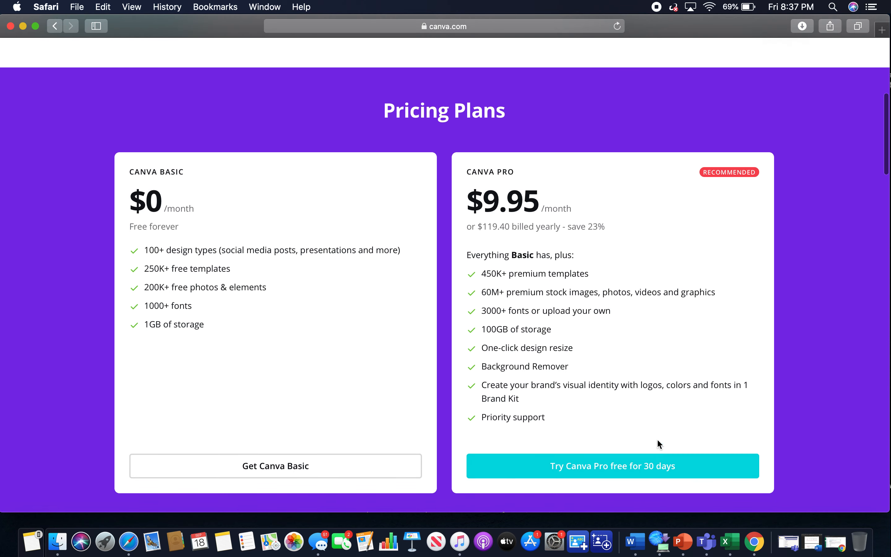
scroll(782, 290, up, 10)
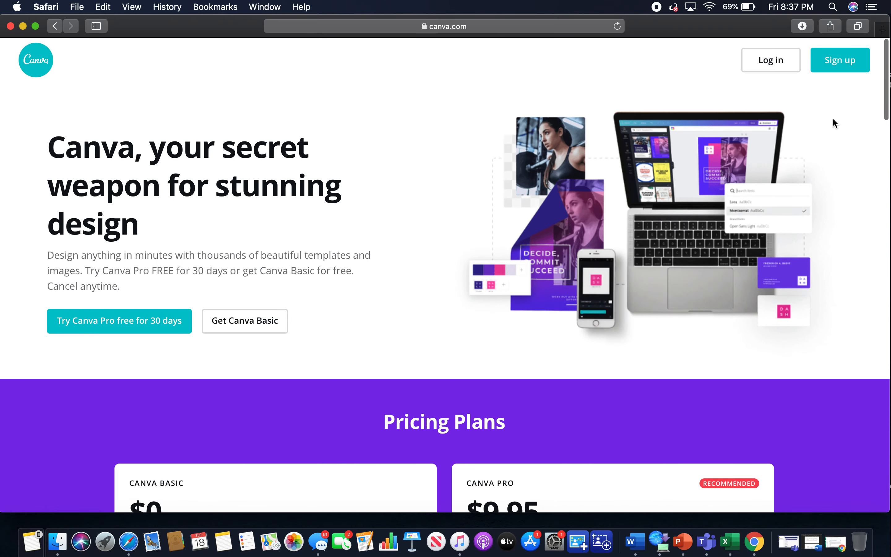
Log in to Canva using the Google account option.
click(847, 69)
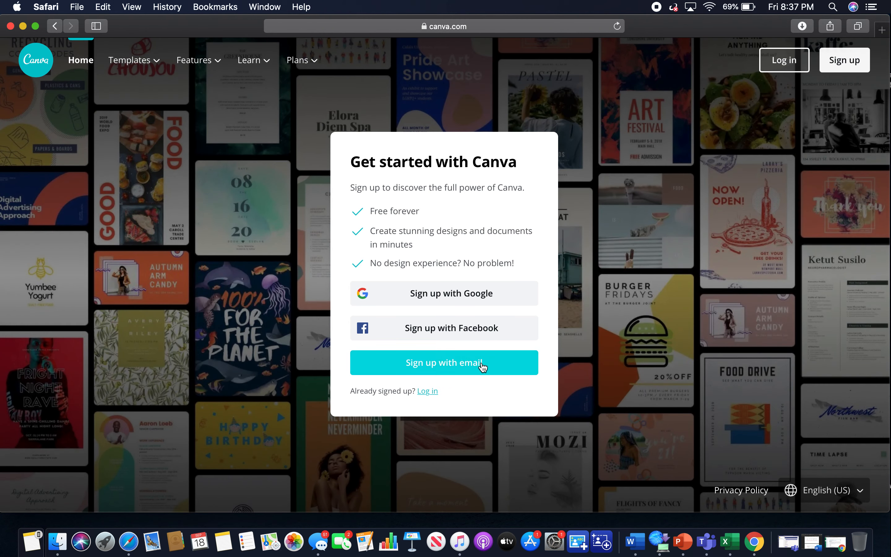
click(428, 393)
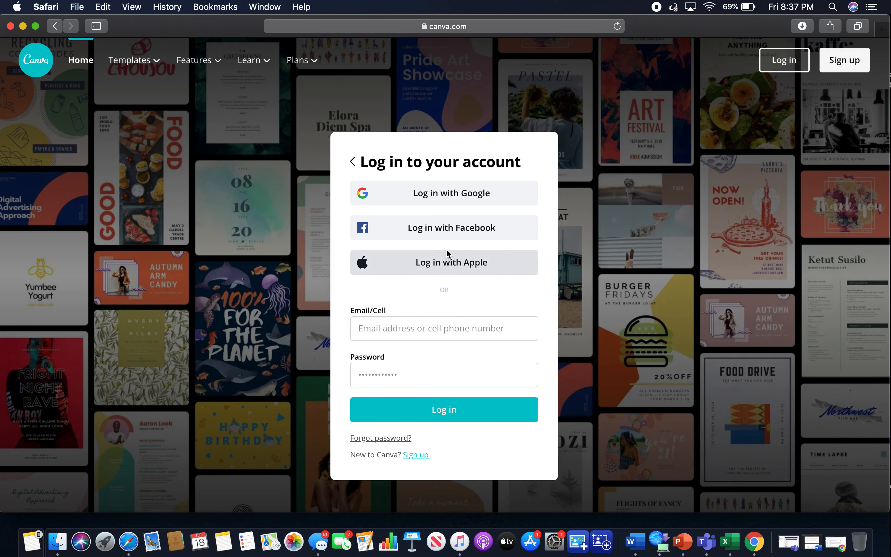
click(459, 195)
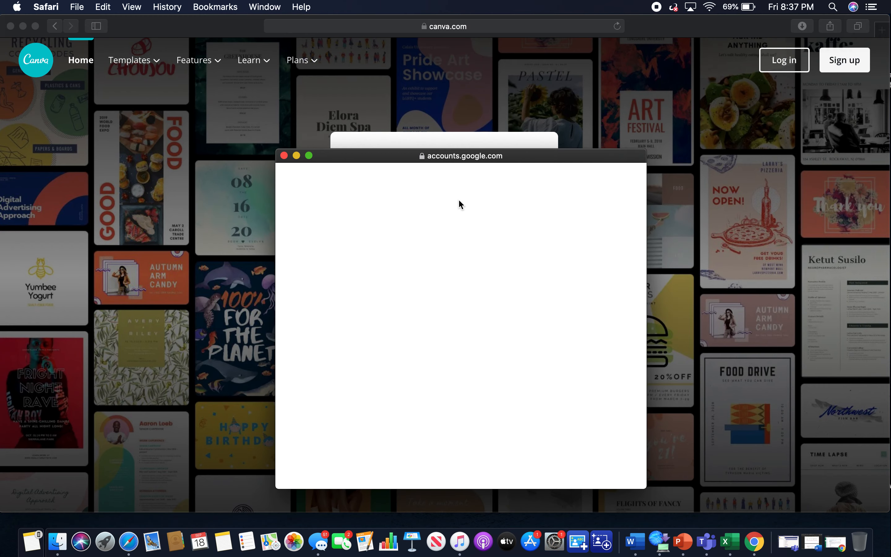
click(413, 311)
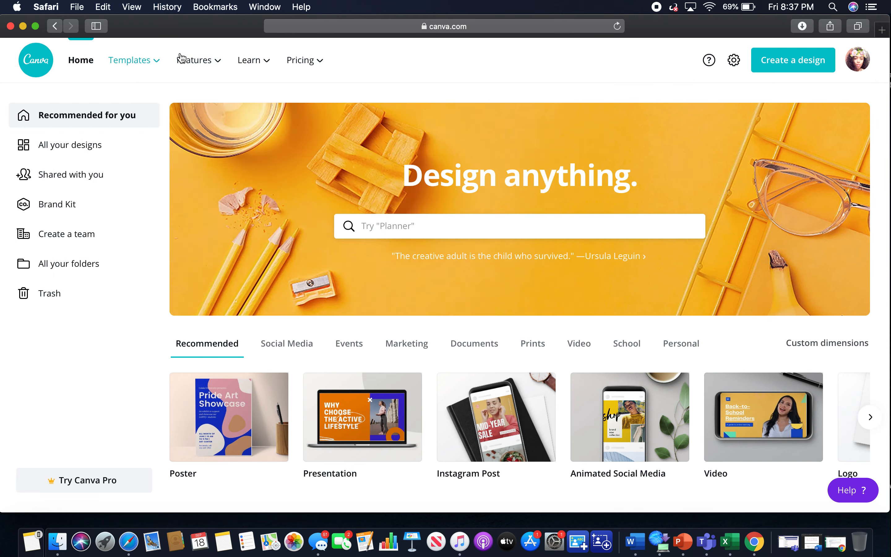
Open the Templates page and browse the template categories such as Facebook Posts, Flyers and Presentations.
mouse_move(177, 58)
mouse_move(146, 57)
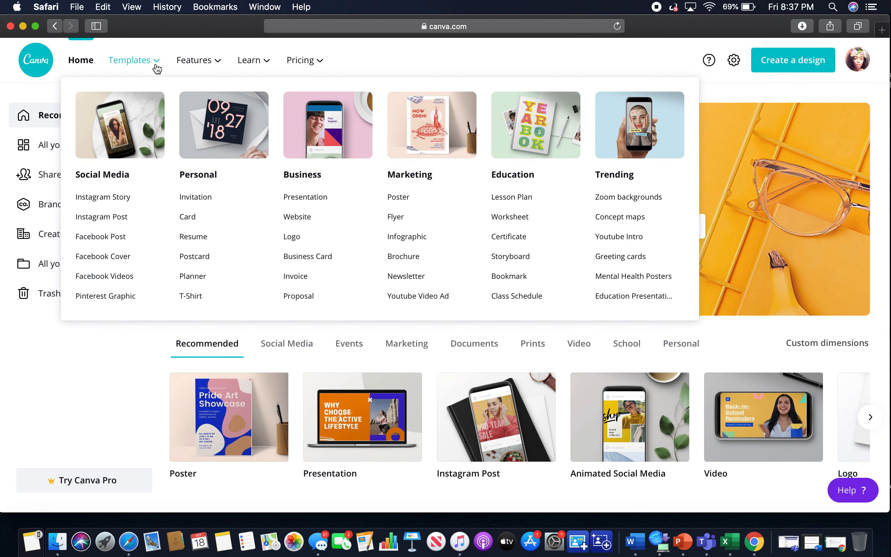
click(140, 61)
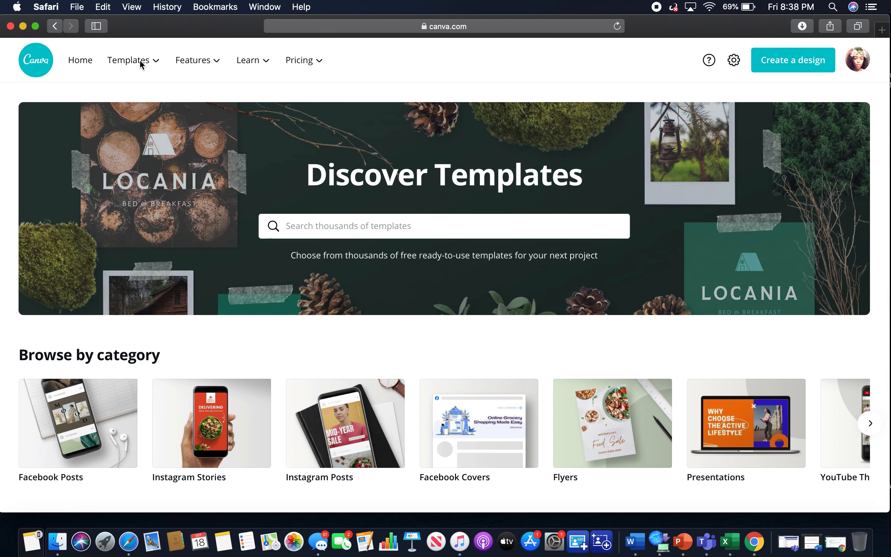
mouse_move(139, 59)
scroll(502, 393, down, 5)
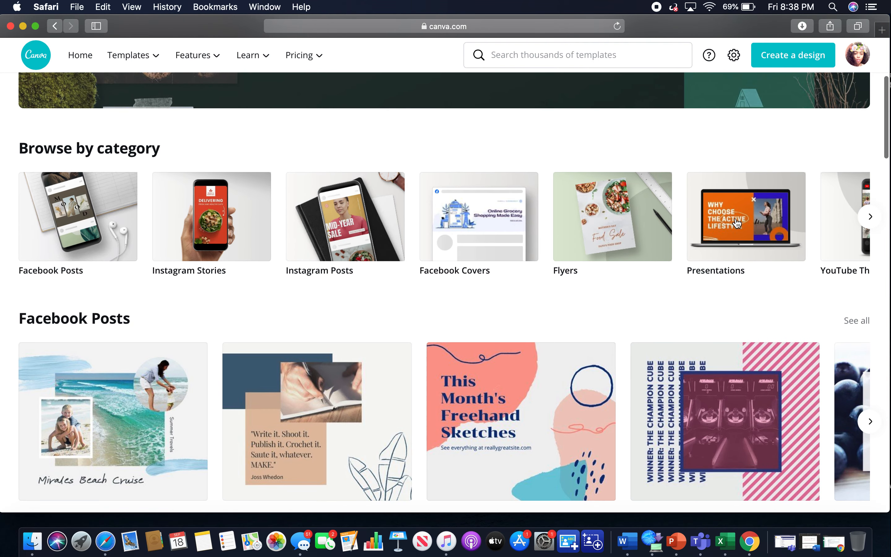
scroll(201, 288, down, 10)
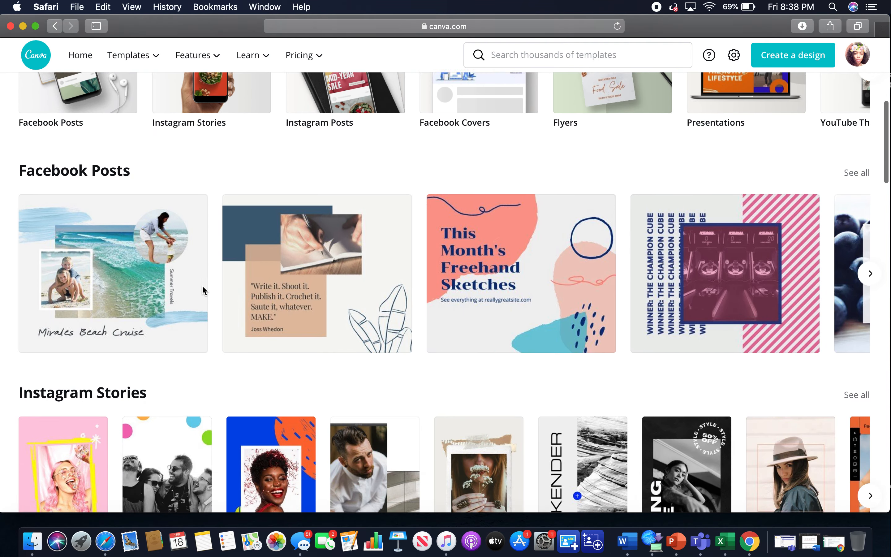
scroll(204, 291, down, 13)
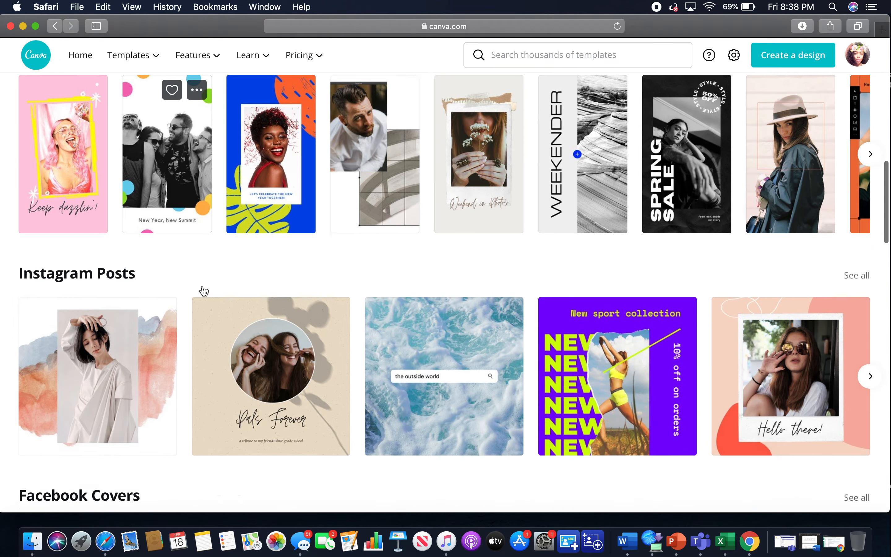
scroll(203, 291, down, 14)
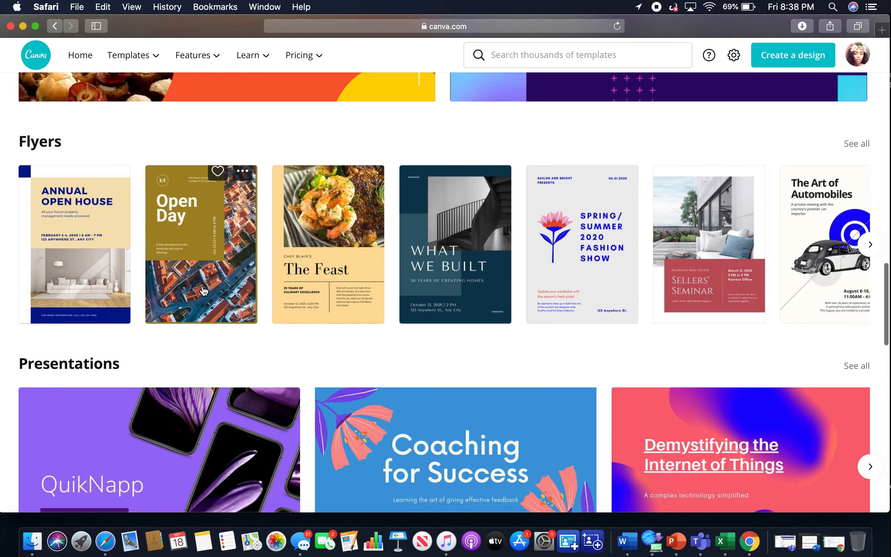
scroll(203, 290, down, 13)
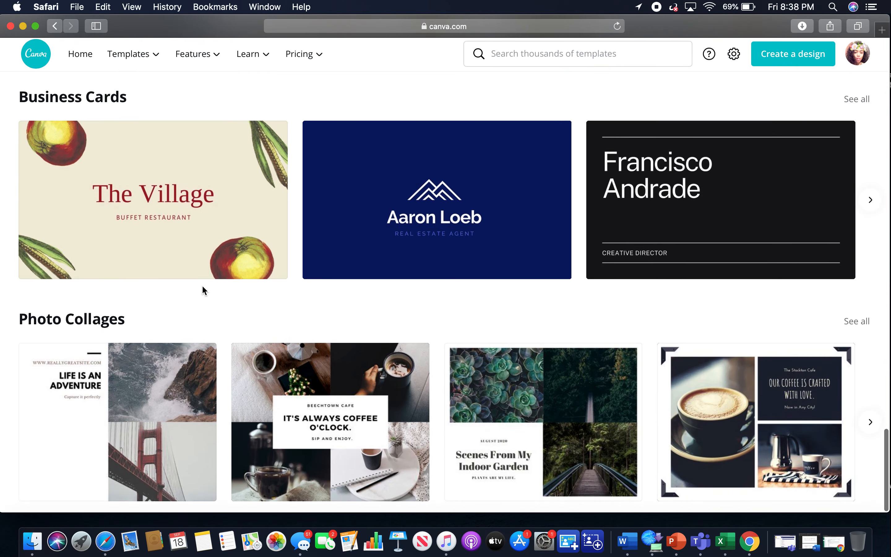
scroll(368, 204, up, 13)
scroll(371, 205, up, 20)
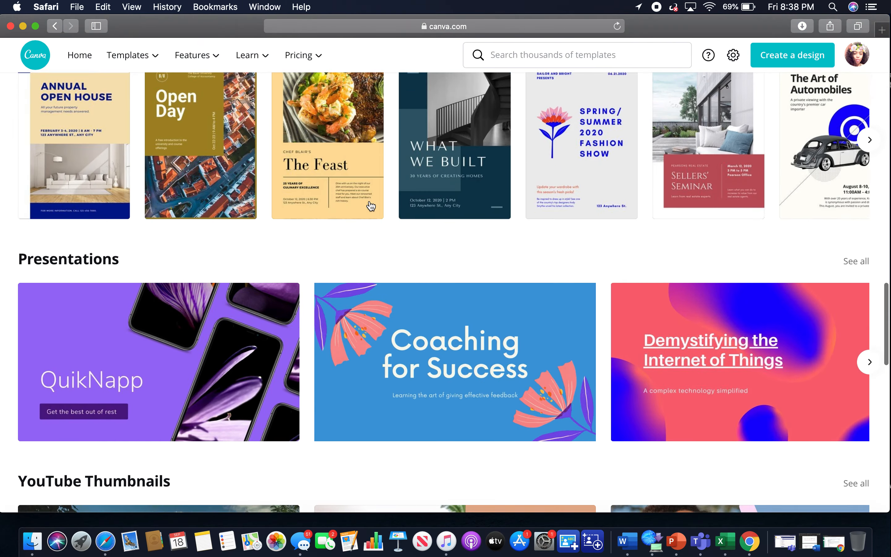
scroll(371, 205, up, 15)
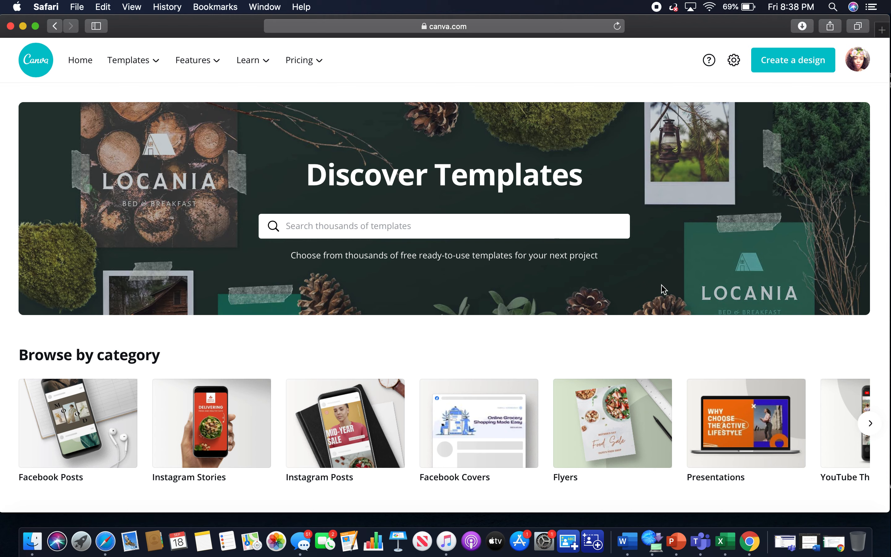
click(800, 67)
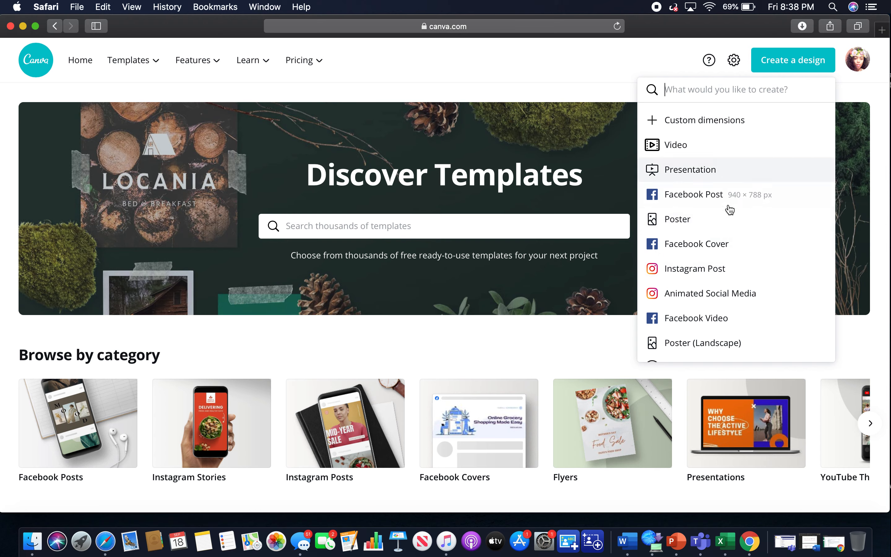
click(505, 339)
scroll(505, 338, down, 6)
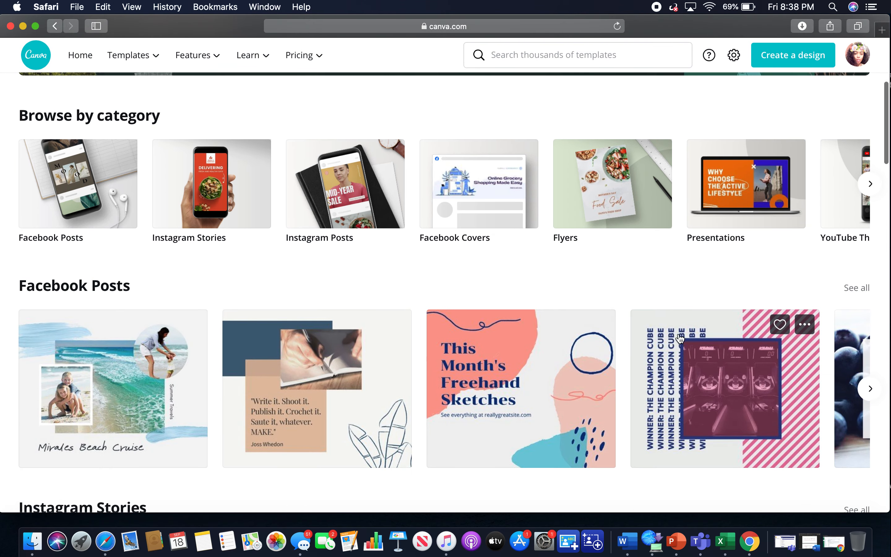
scroll(623, 205, up, 6)
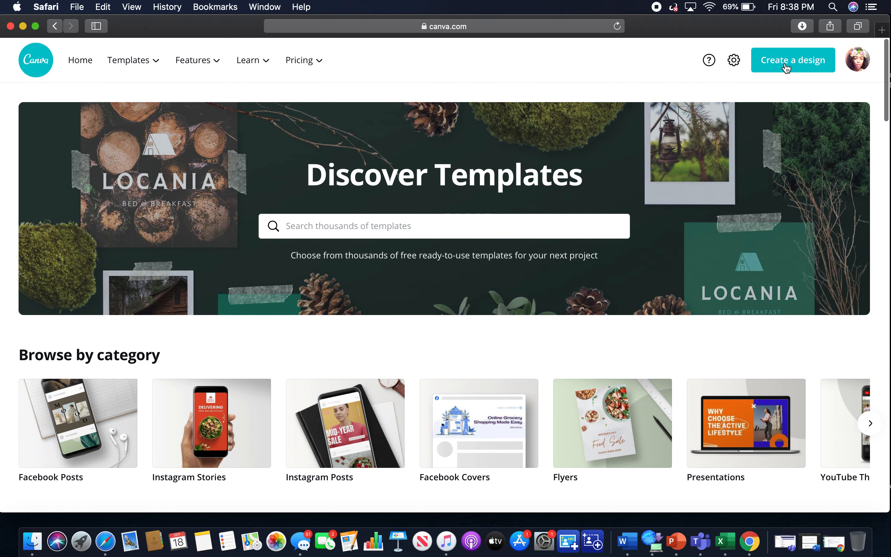
Create a new Poster design at 18 × 24 in and browse the poster templates offered.
click(786, 68)
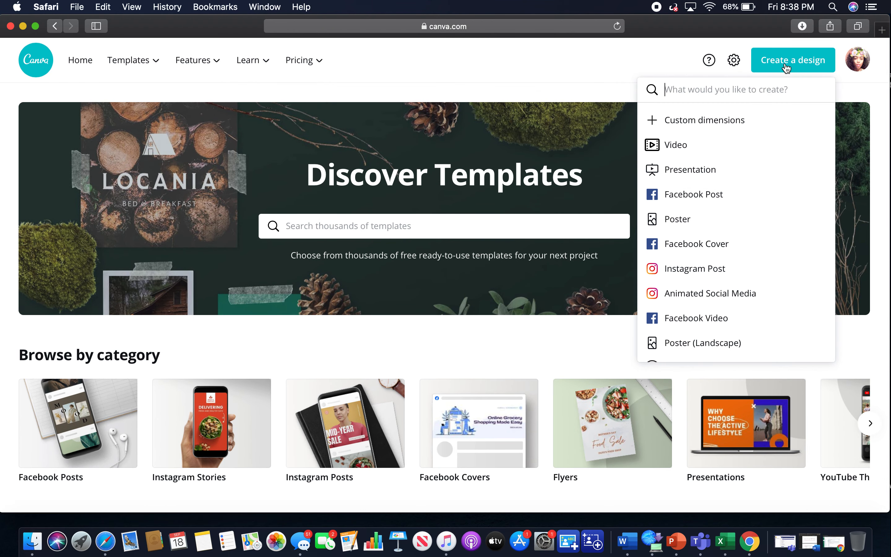
click(728, 223)
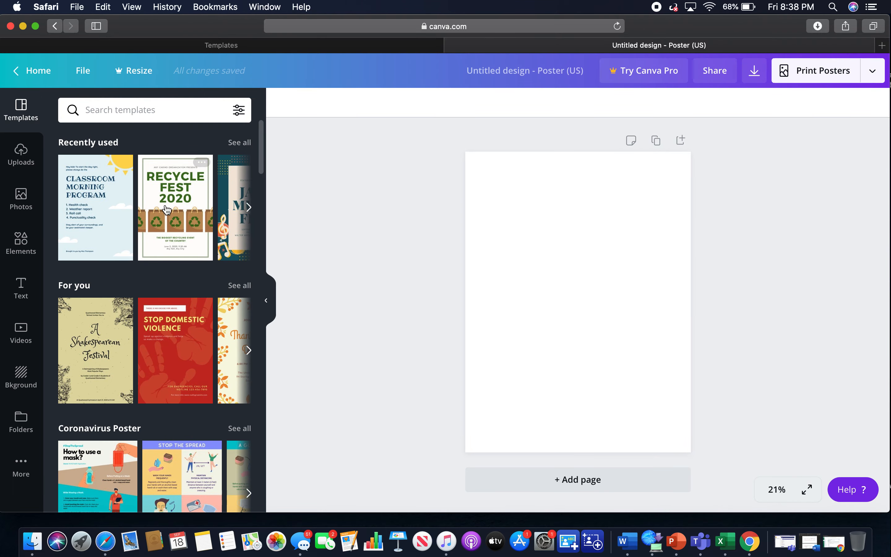
scroll(166, 422, down, 20)
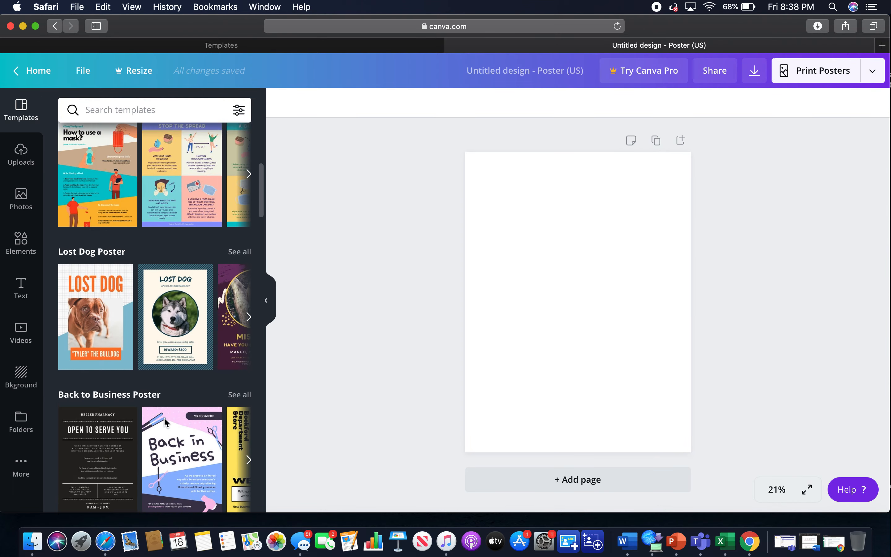
scroll(166, 422, down, 10)
scroll(173, 143, up, 5)
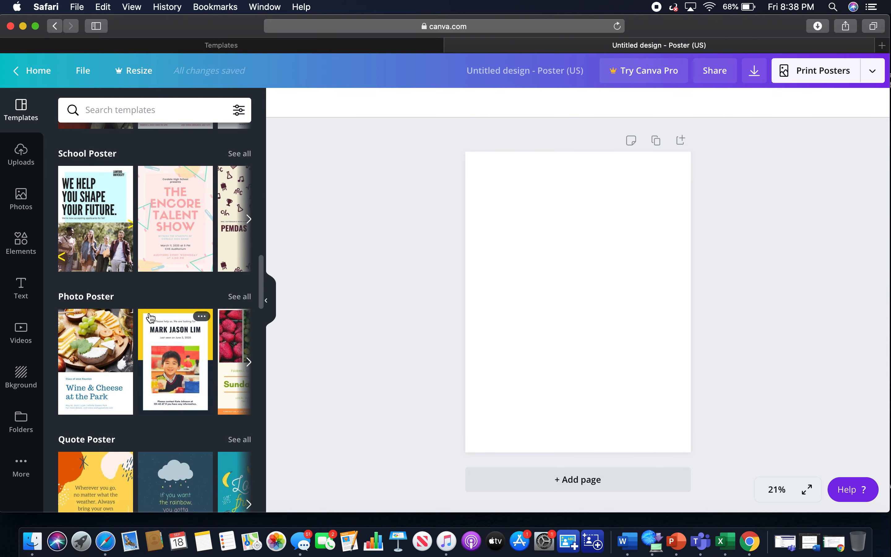
scroll(151, 317, up, 10)
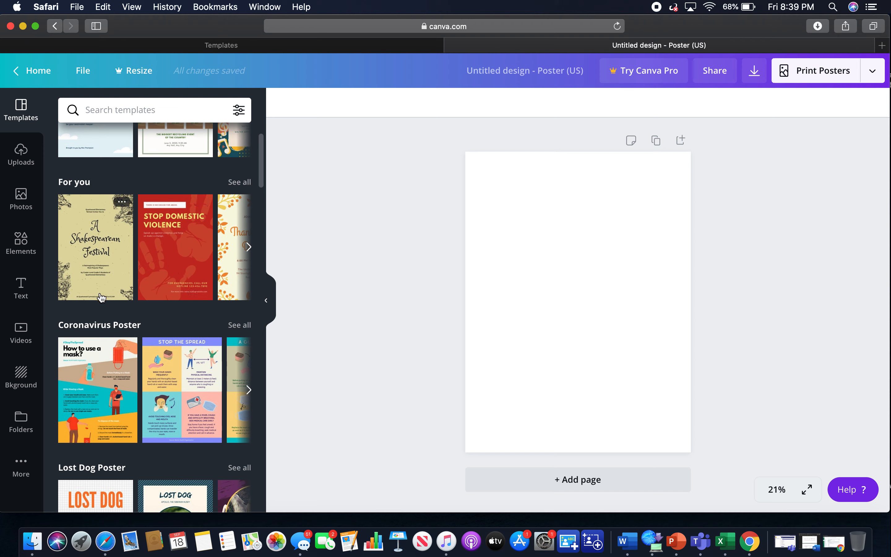
scroll(104, 266, up, 3)
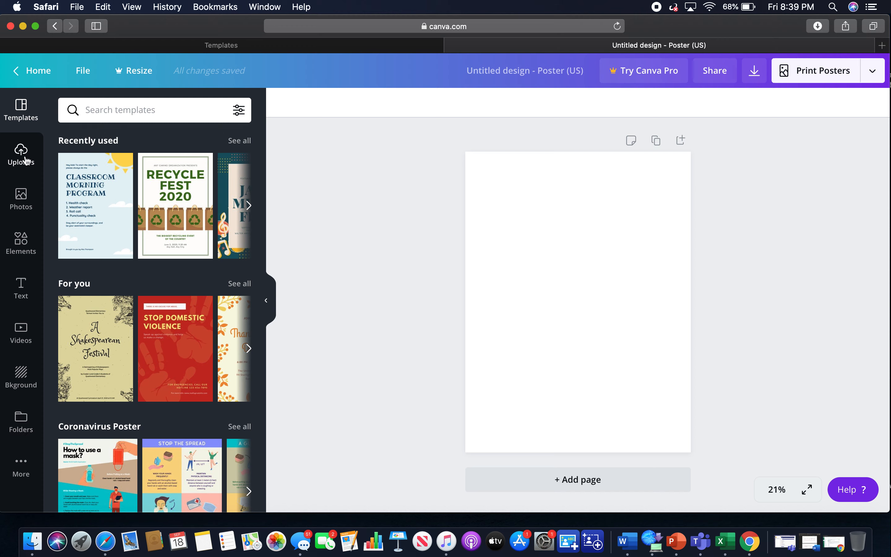
Browse the Photos, Elements and Text panels to see the available editor content.
click(21, 199)
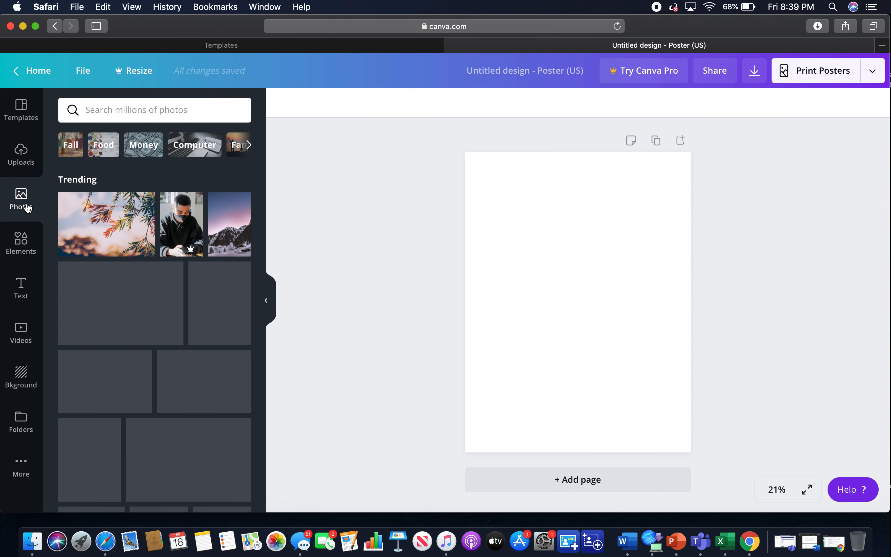
click(21, 242)
scroll(168, 308, down, 5)
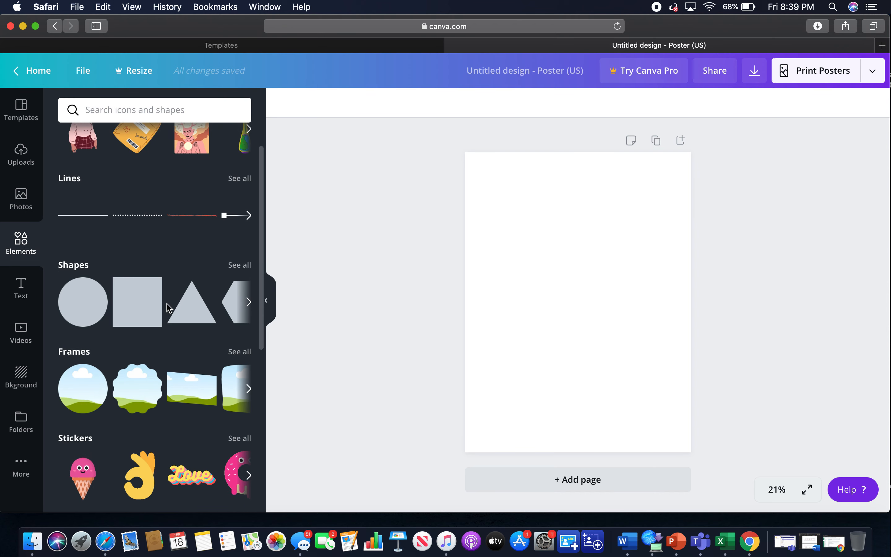
scroll(169, 308, down, 5)
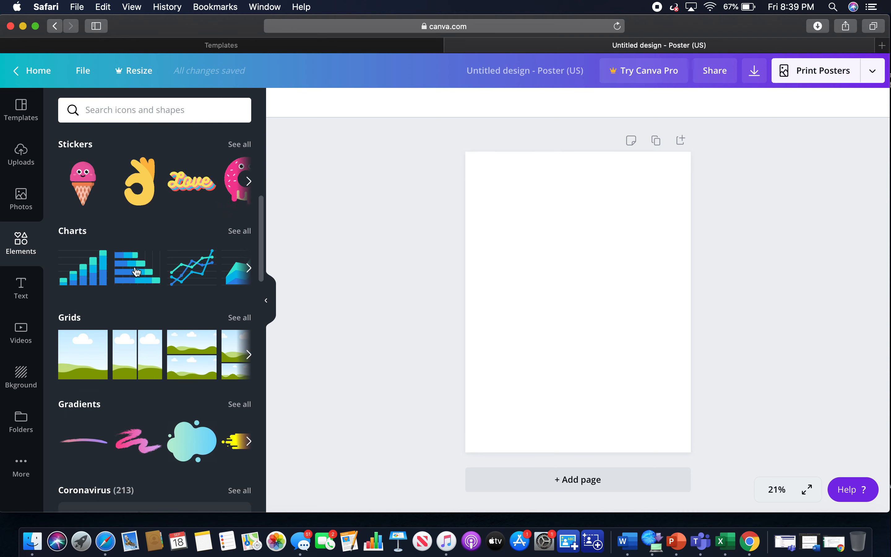
scroll(147, 264, down, 2)
scroll(114, 379, down, 15)
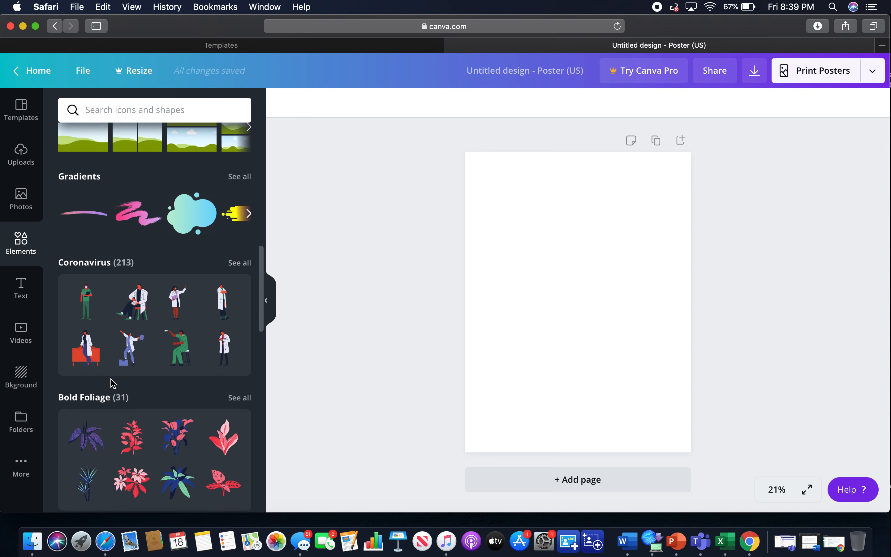
scroll(113, 383, down, 7)
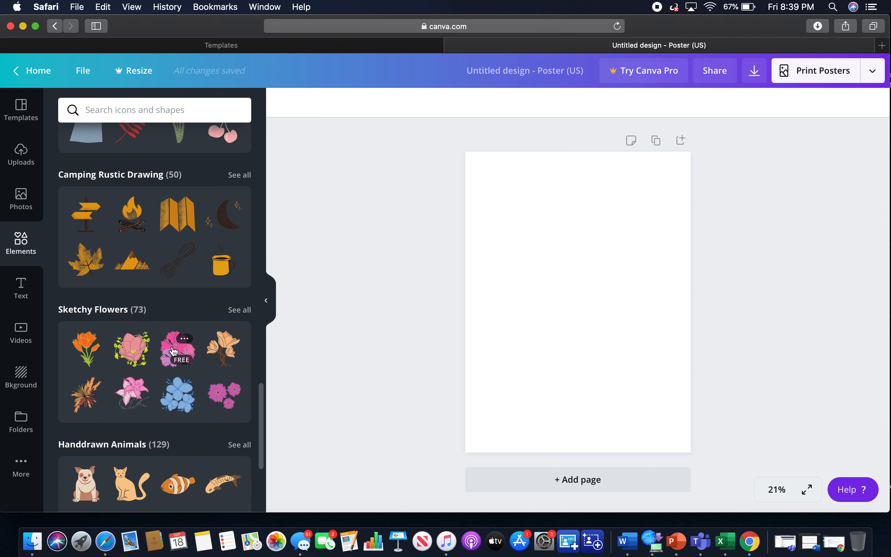
scroll(160, 345, down, 8)
scroll(144, 465, down, 5)
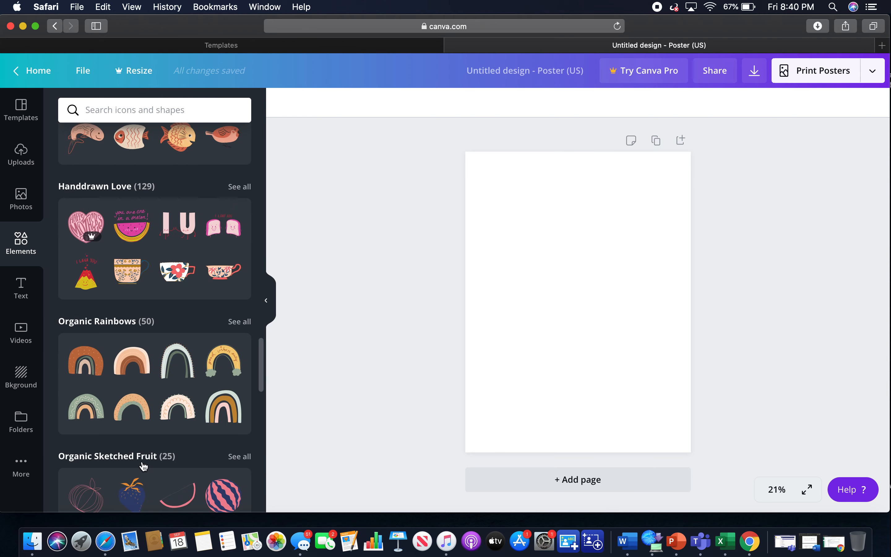
click(21, 291)
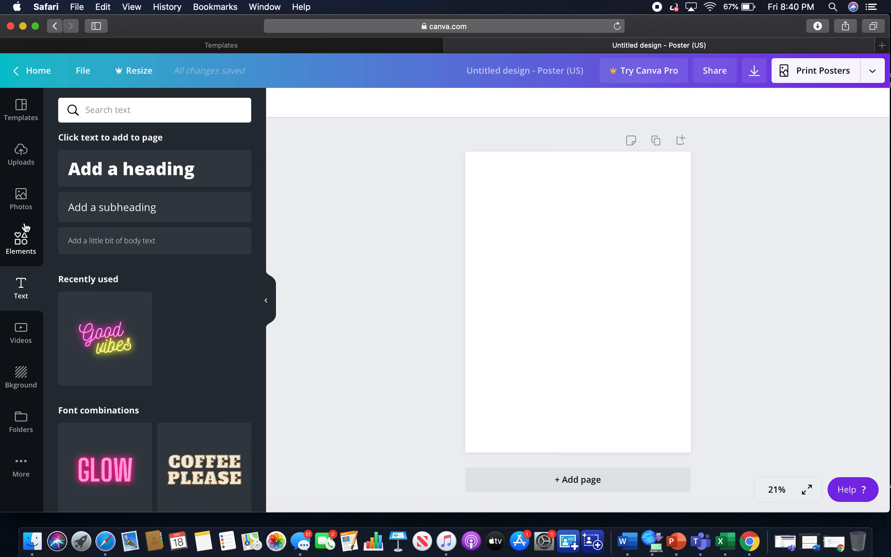
Apply the Classroom Morning Program template from the recently used templates to the poster.
click(23, 121)
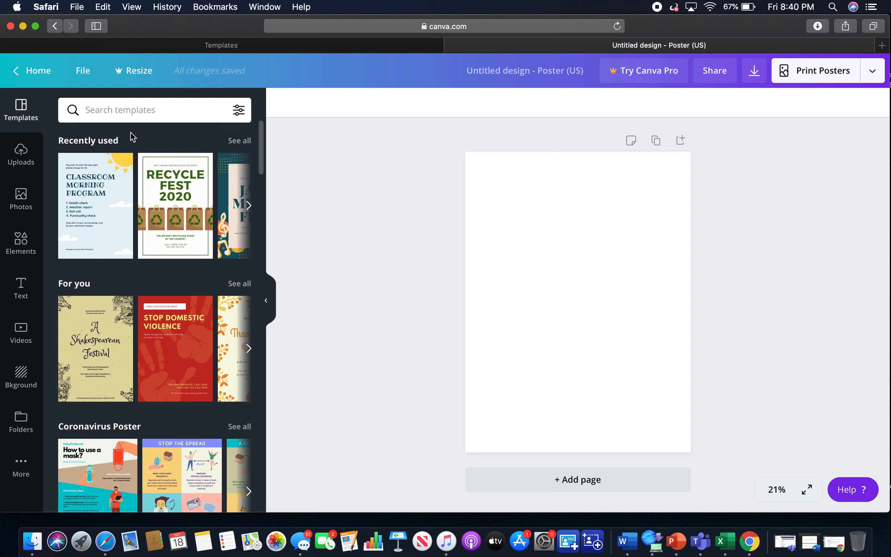
click(117, 189)
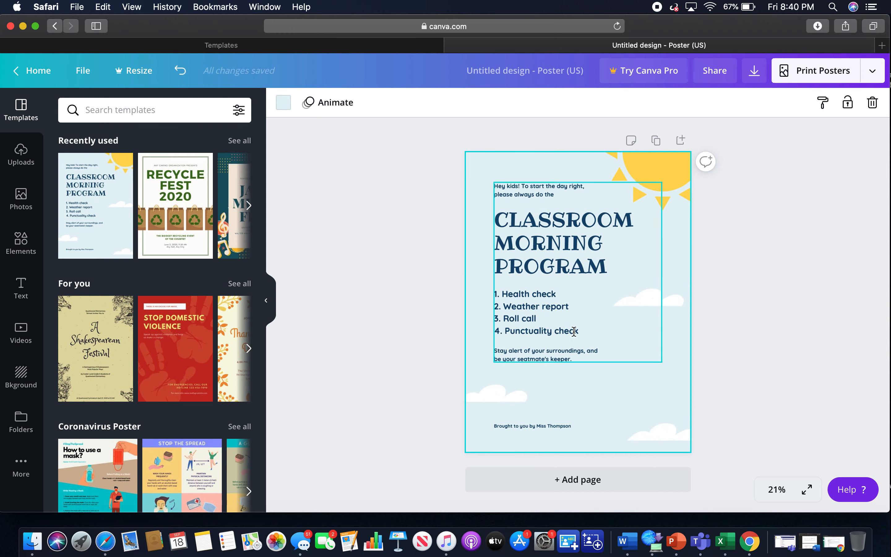
Delete the template's main text group containing the title, checklist and introductory lines.
drag(601, 356, 614, 361)
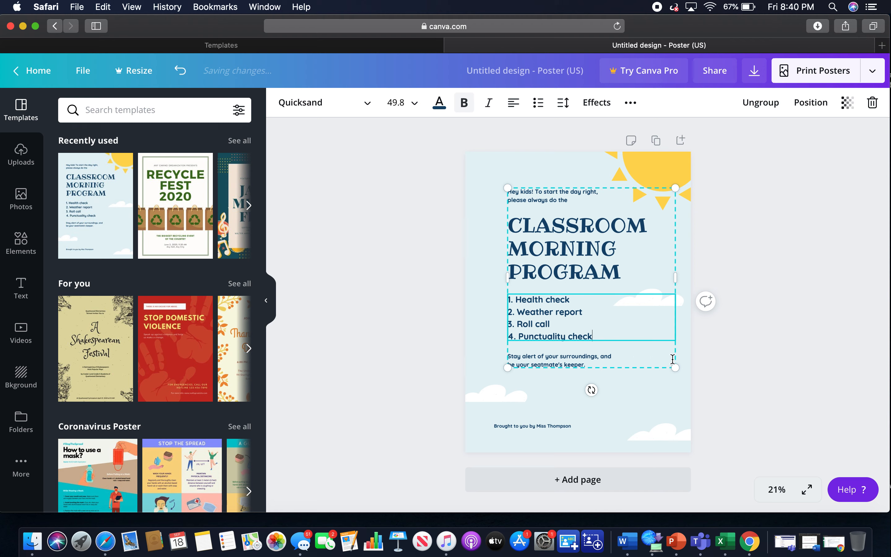
drag(643, 368, 689, 372)
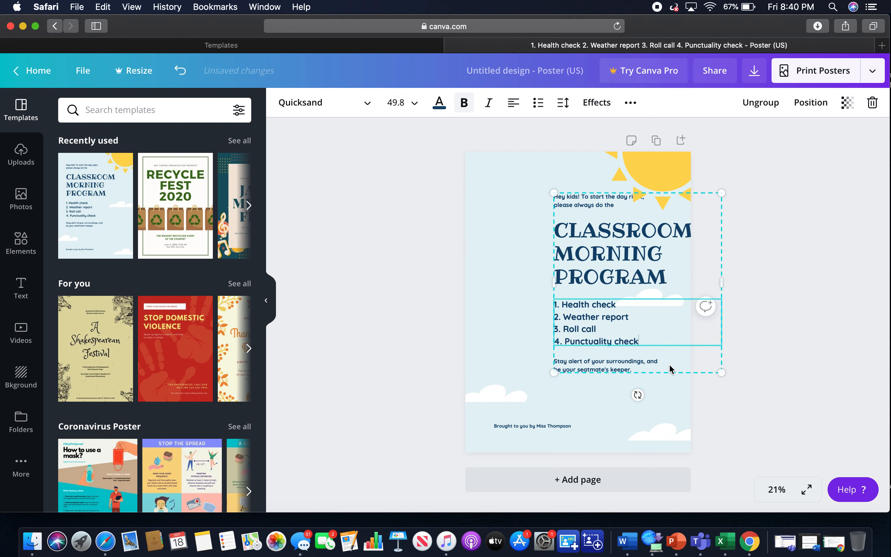
key(Delete)
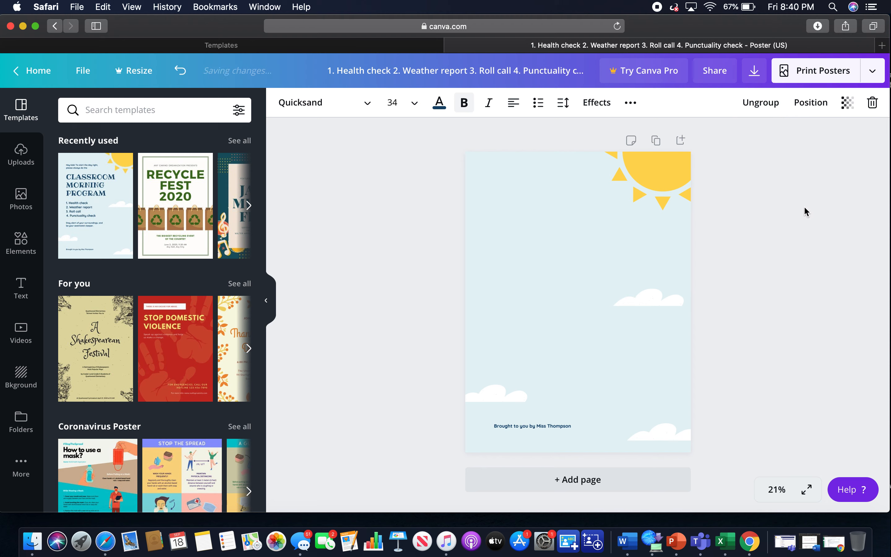
Delete the small credit line at the foot of the poster.
click(537, 428)
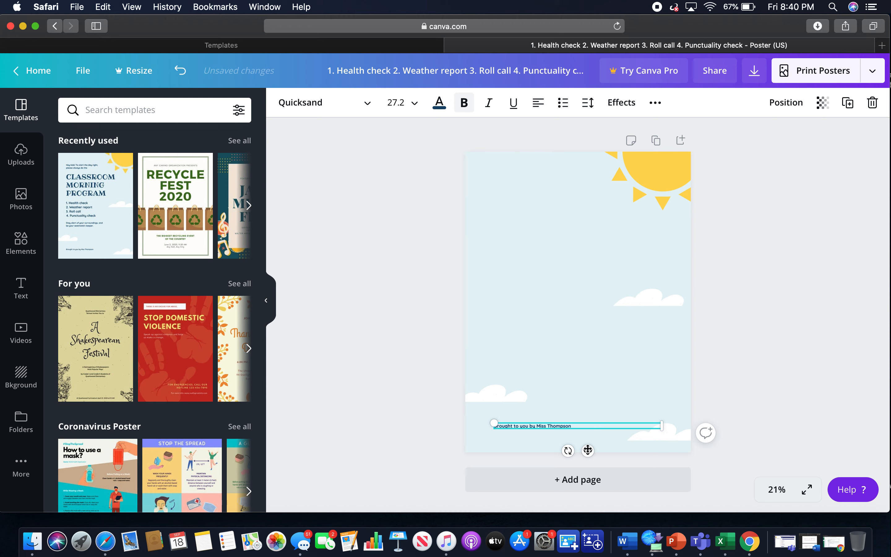
drag(587, 450, 759, 276)
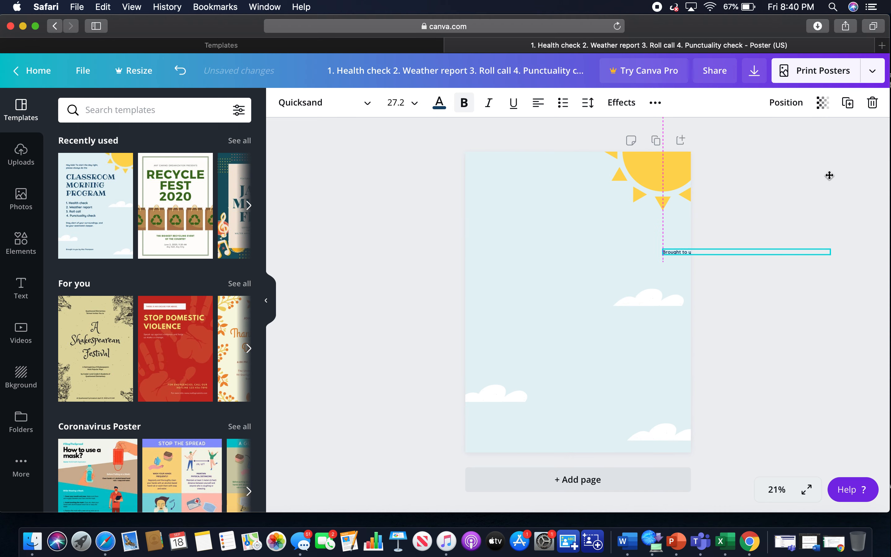
click(872, 103)
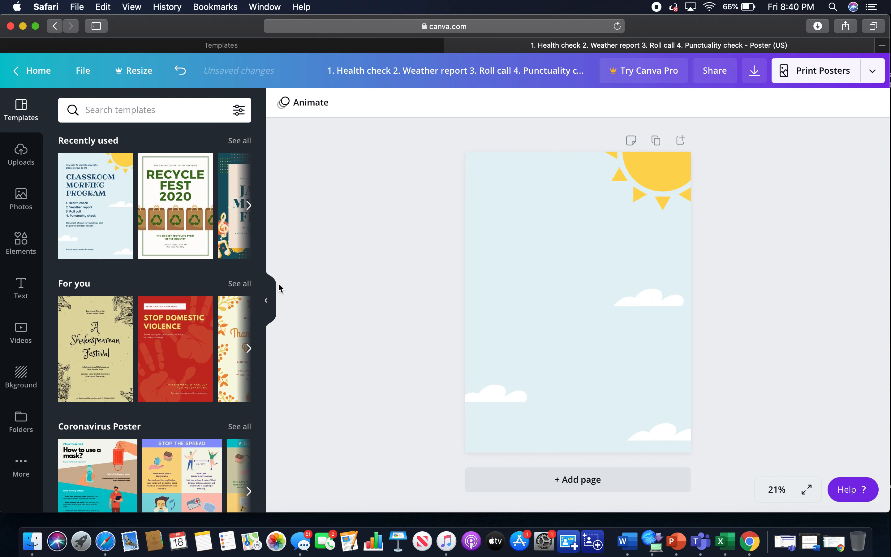
Browse the Elements panel and look through the full Charts collection.
click(22, 241)
scroll(150, 213, up, 20)
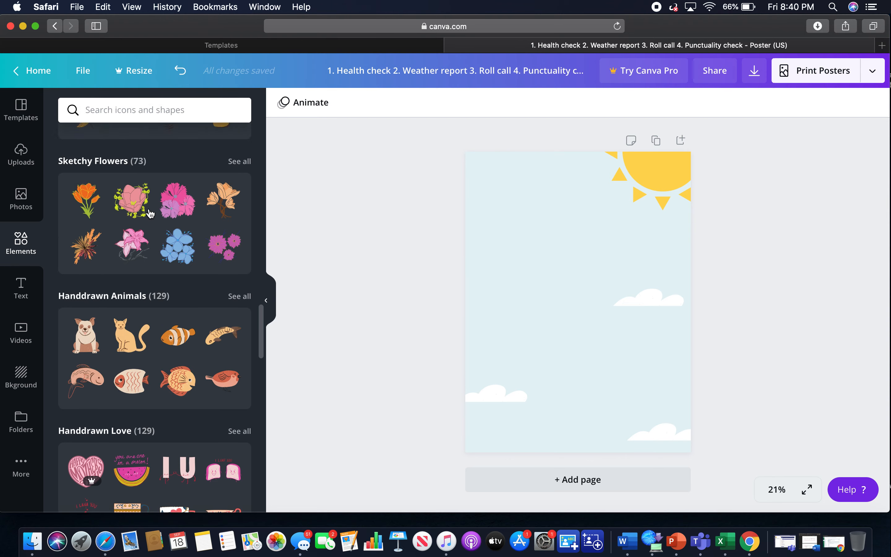
scroll(151, 213, down, 3)
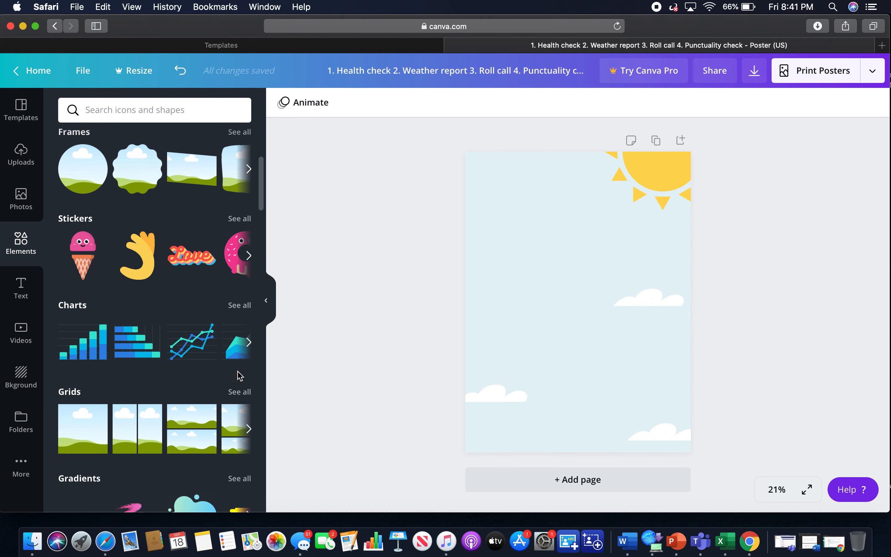
click(239, 306)
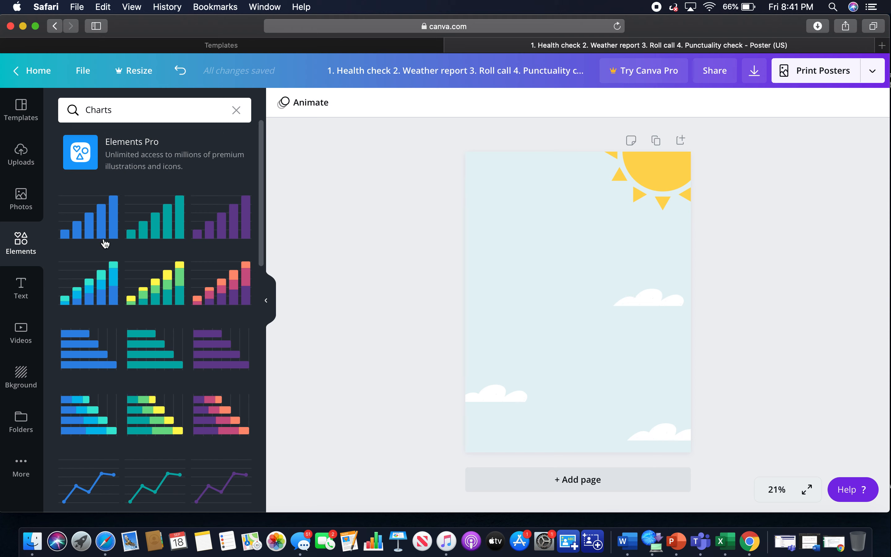
scroll(110, 319, down, 10)
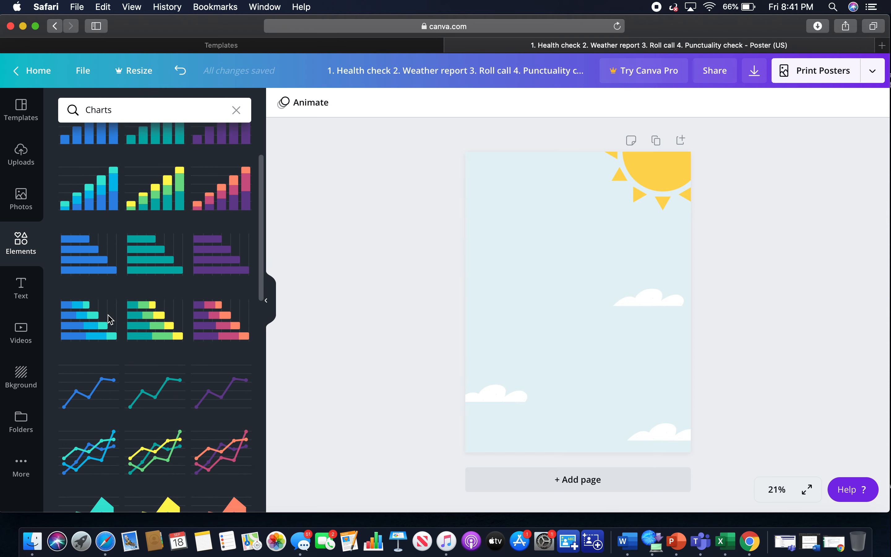
scroll(110, 319, down, 8)
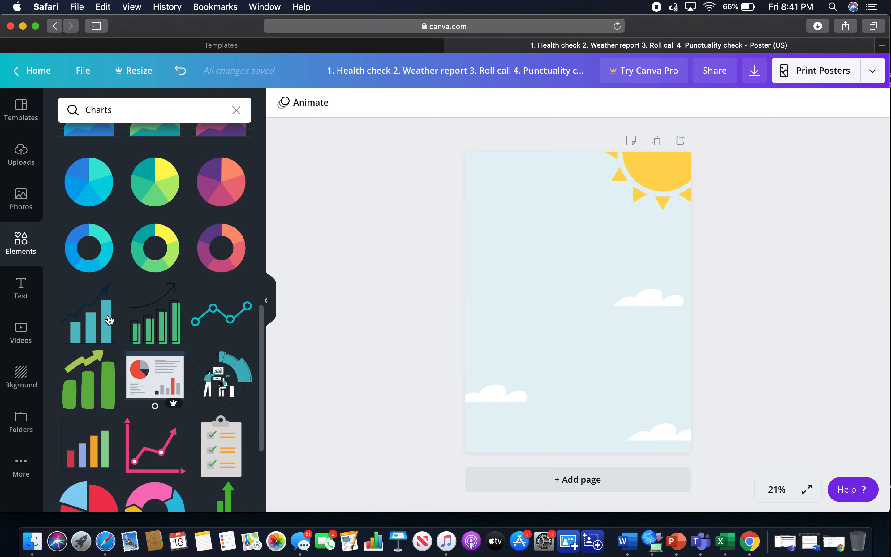
scroll(110, 319, down, 3)
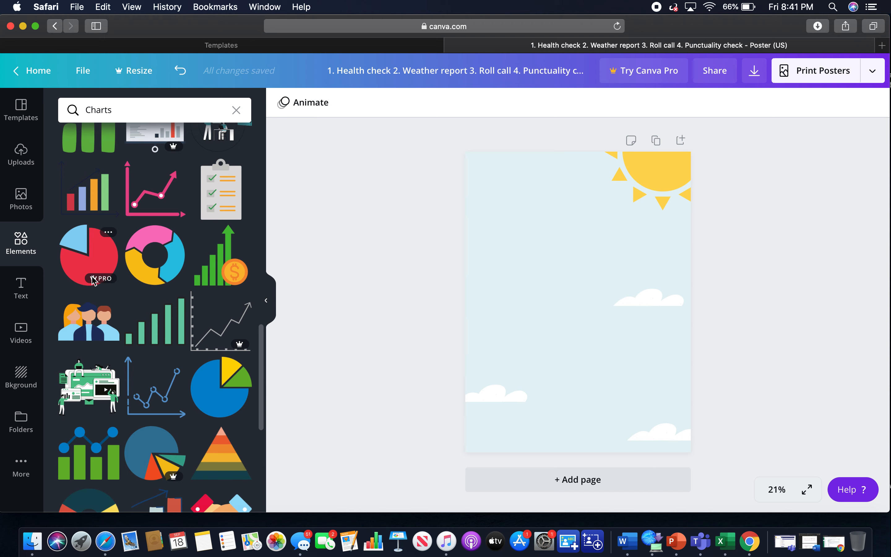
mouse_move(97, 279)
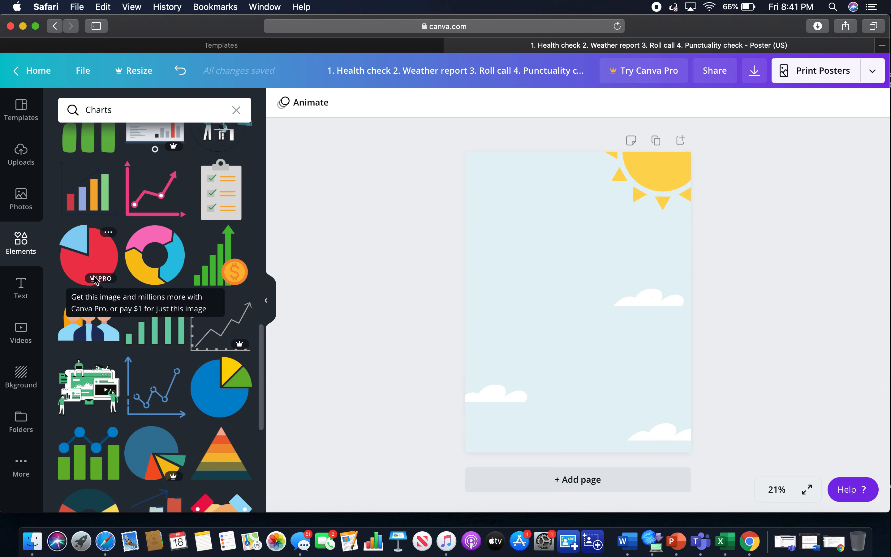
scroll(128, 309, down, 15)
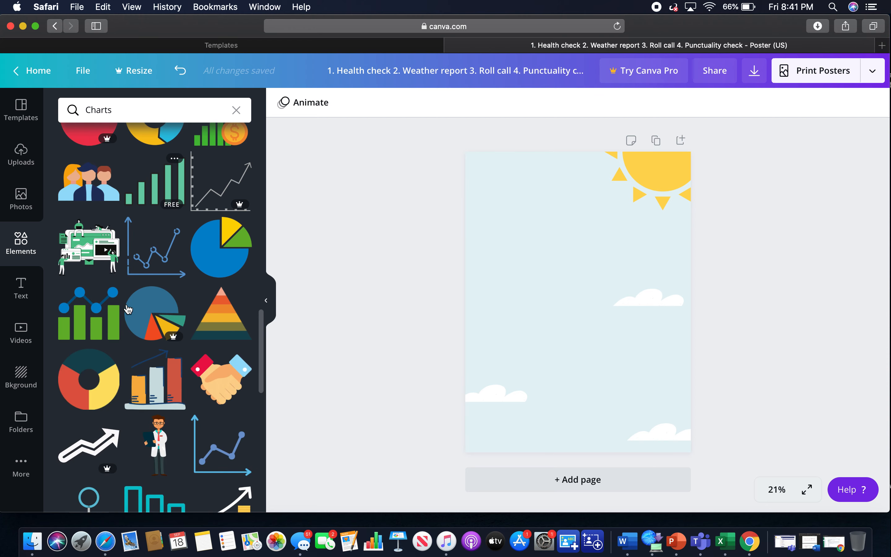
scroll(128, 309, down, 10)
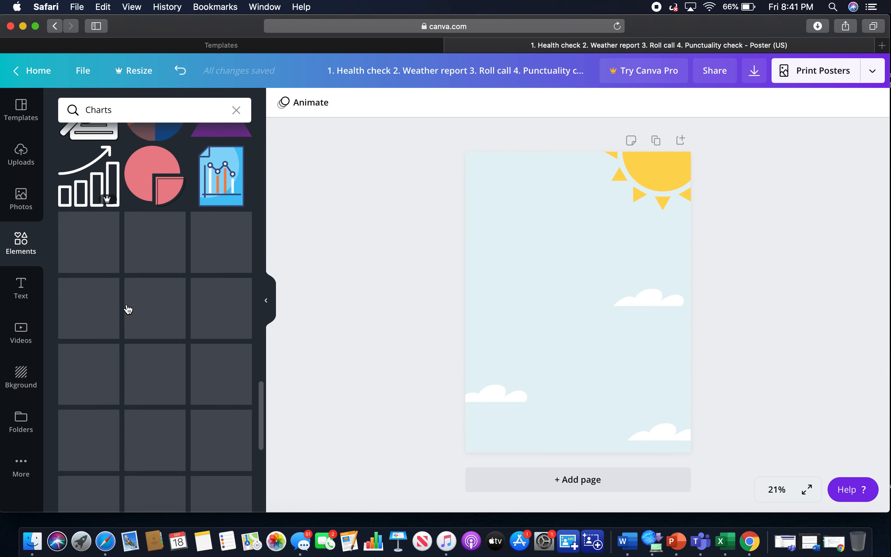
scroll(128, 309, down, 15)
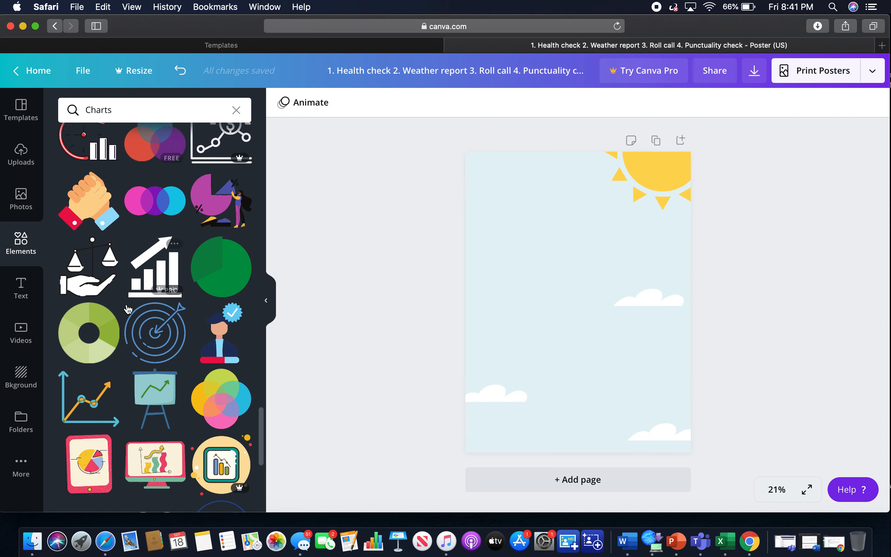
scroll(128, 309, down, 15)
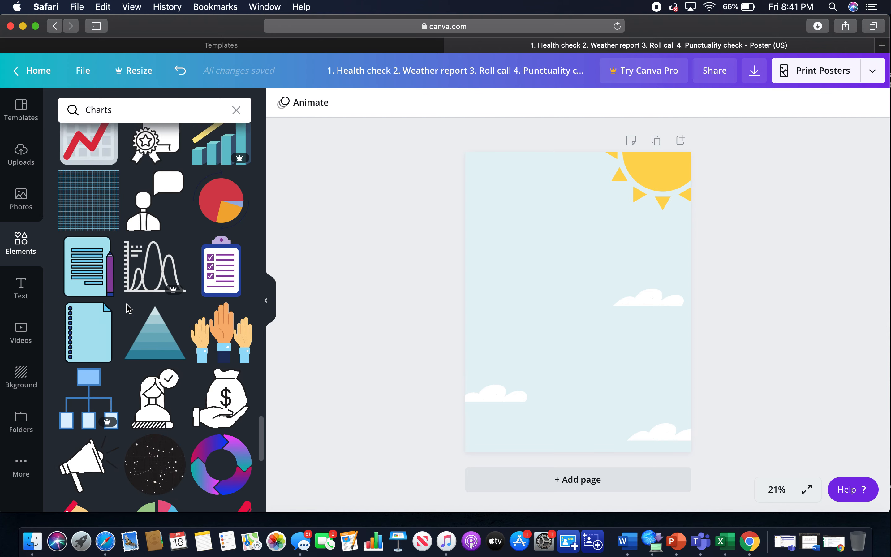
scroll(127, 308, down, 2)
Add a basic bar chart to the poster and clear its four default item labels.
scroll(127, 309, up, 20)
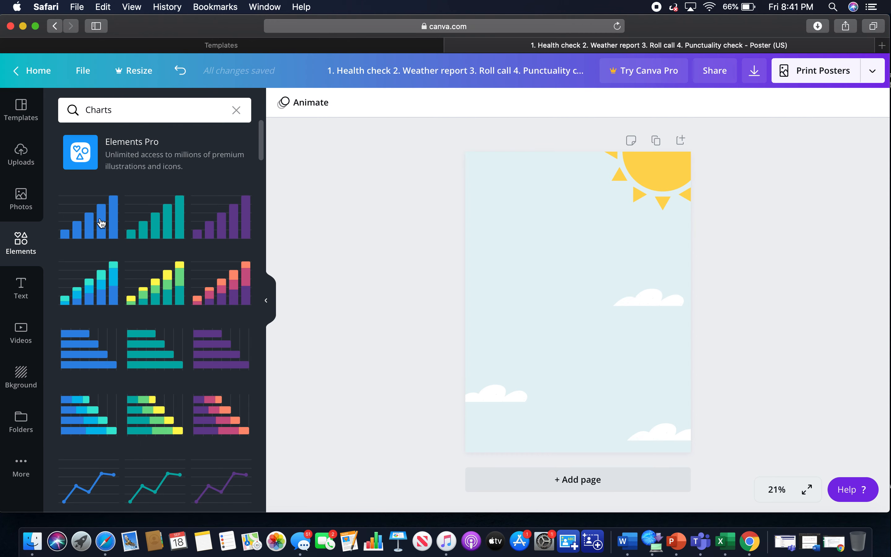
click(102, 223)
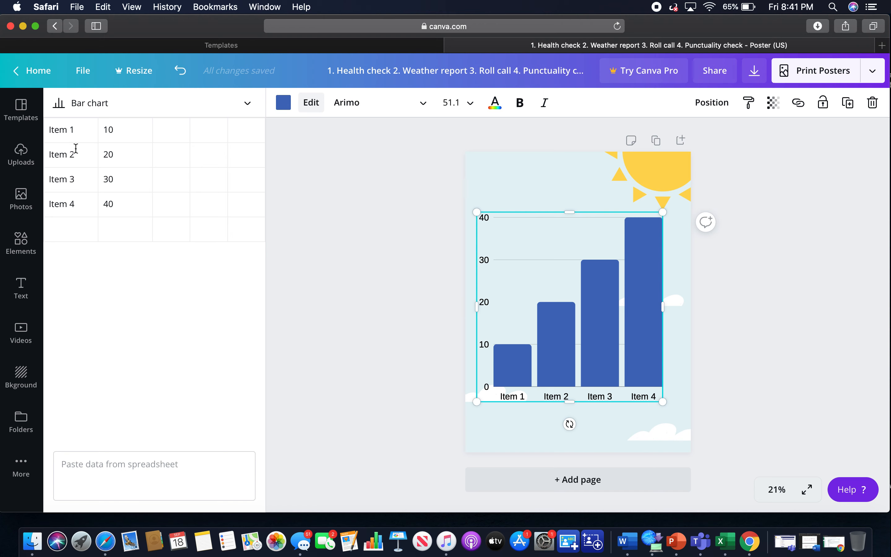
click(80, 132)
key(BackSpace)
key(BackSpace)
key(BackSpace)
click(90, 159)
key(BackSpace)
key(BackSpace)
key(BackSpace)
key(BackSpace)
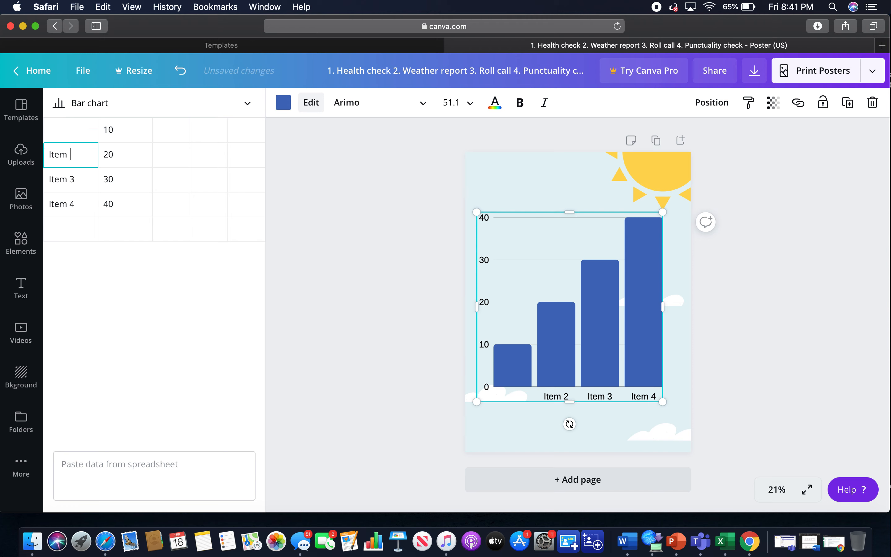
click(85, 178)
key(BackSpace)
click(88, 203)
key(BackSpace)
key(BackSpace)
key(BackSpace)
key(BackSpace)
key(BackSpace)
key(BackSpace)
Rename the chart's first four categories Monday, Tuesday, Wednesday and Thursday.
click(83, 130)
text(Monday)
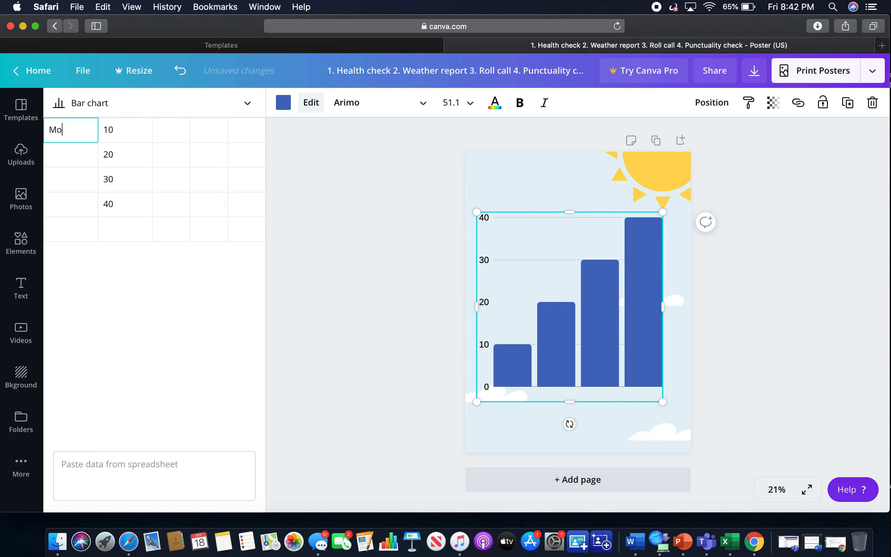
click(84, 157)
text(Tuesday)
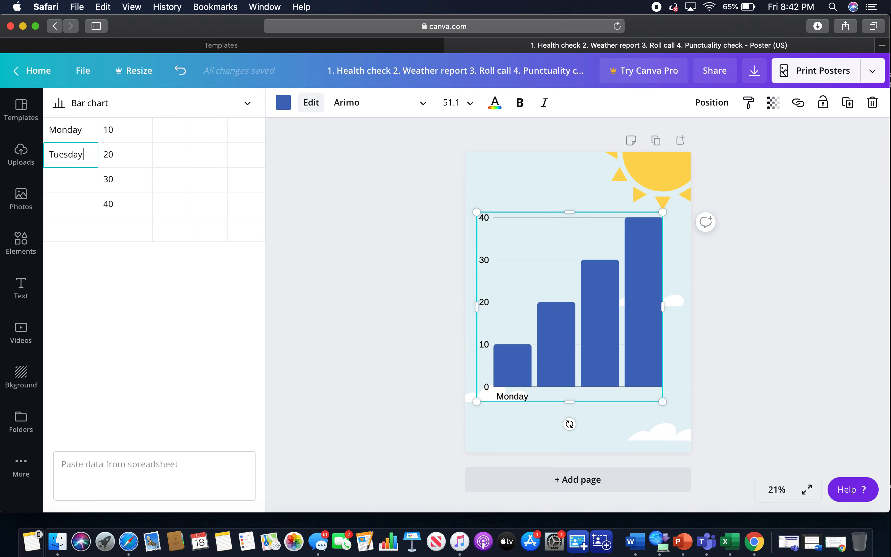
click(84, 186)
text(Wed)
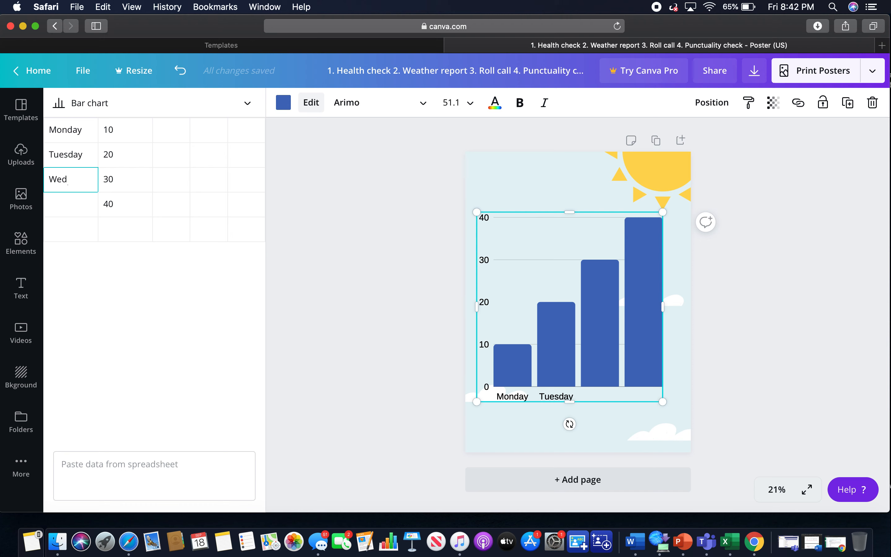
text(nesday)
click(80, 206)
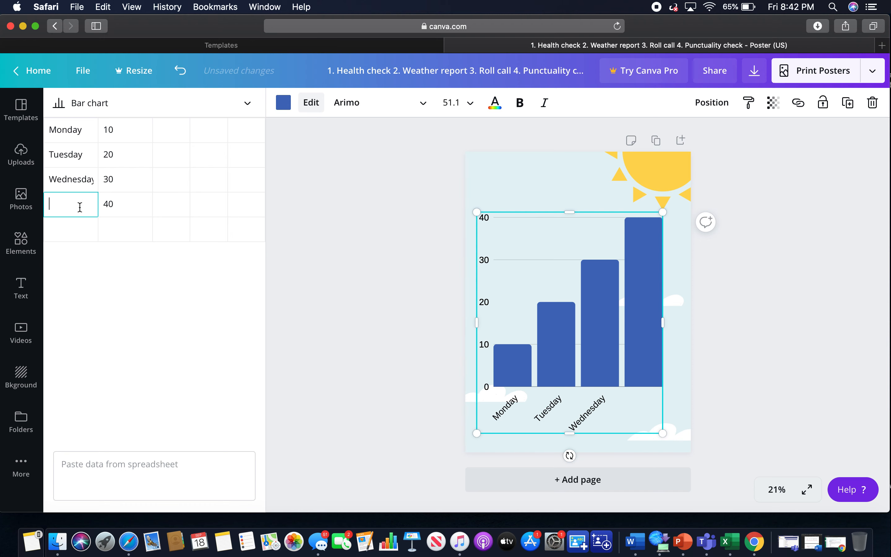
text(Thursday)
Add Friday, Saturday and Sunday as further chart categories, replacing the default item names.
click(81, 222)
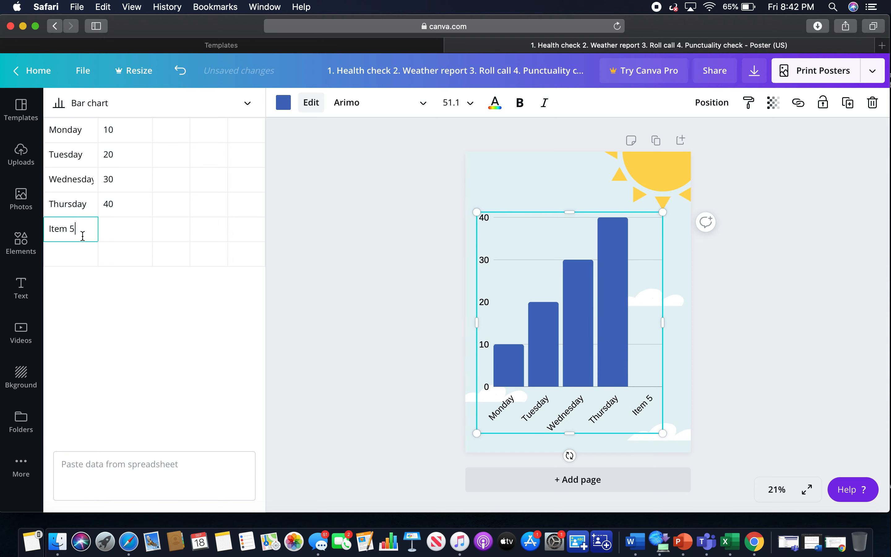
key(super+a)
key(BackSpace)
text(Friday)
click(75, 251)
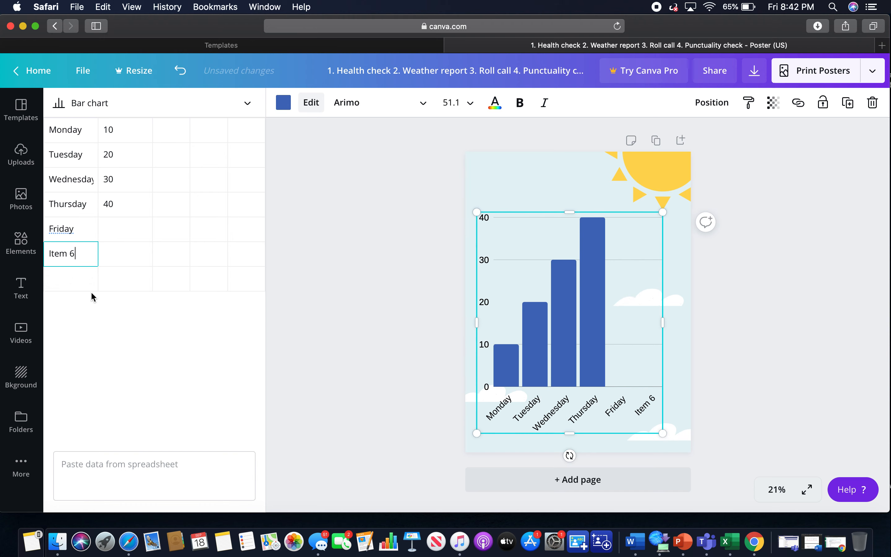
drag(81, 250, 31, 249)
key(BackSpace)
text(Saturday)
click(62, 277)
text(Sunday)
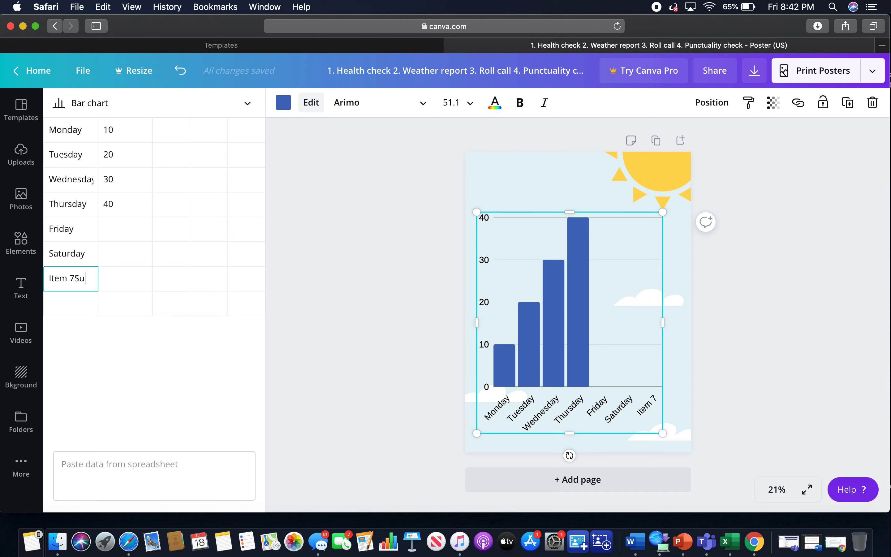
drag(65, 274, 40, 278)
key(BackSpace)
Clear the four default values from the chart's data column.
click(130, 138)
key(BackSpace)
key(BackSpace)
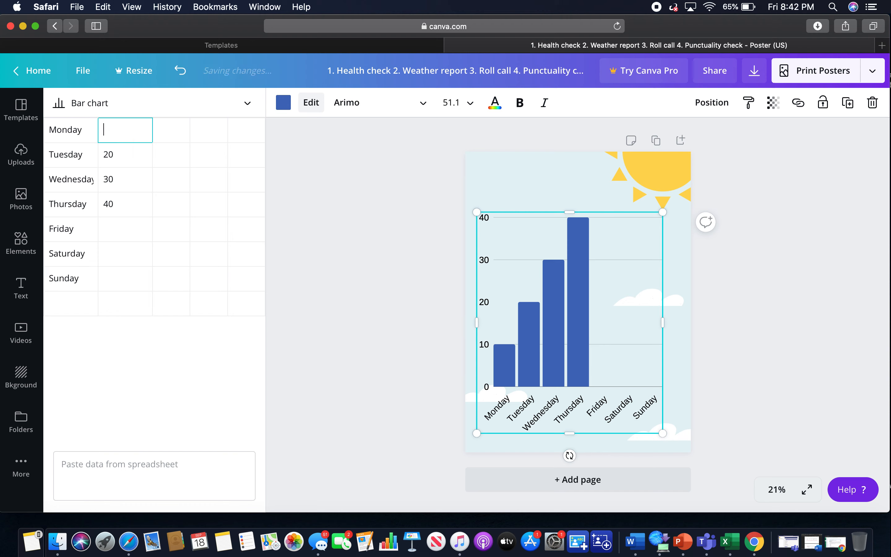
click(136, 160)
key(BackSpace)
key(BackSpace)
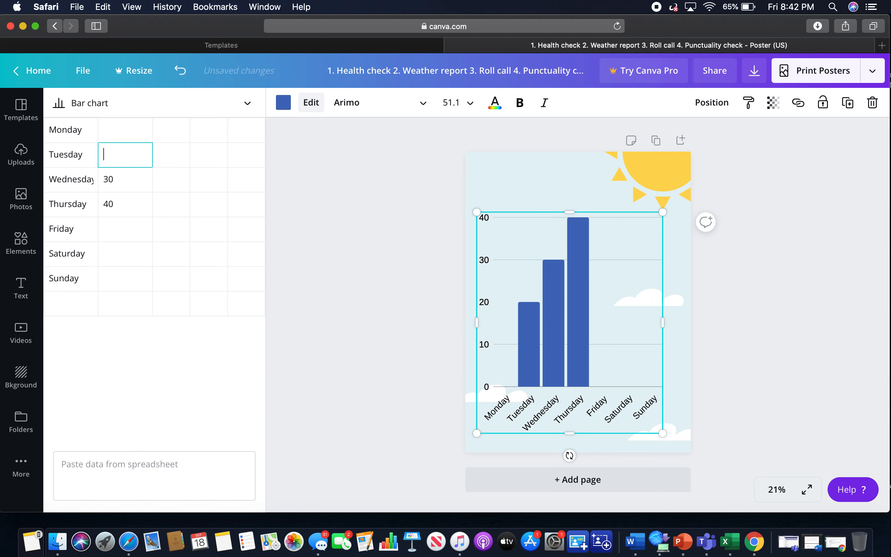
click(134, 173)
key(BackSpace)
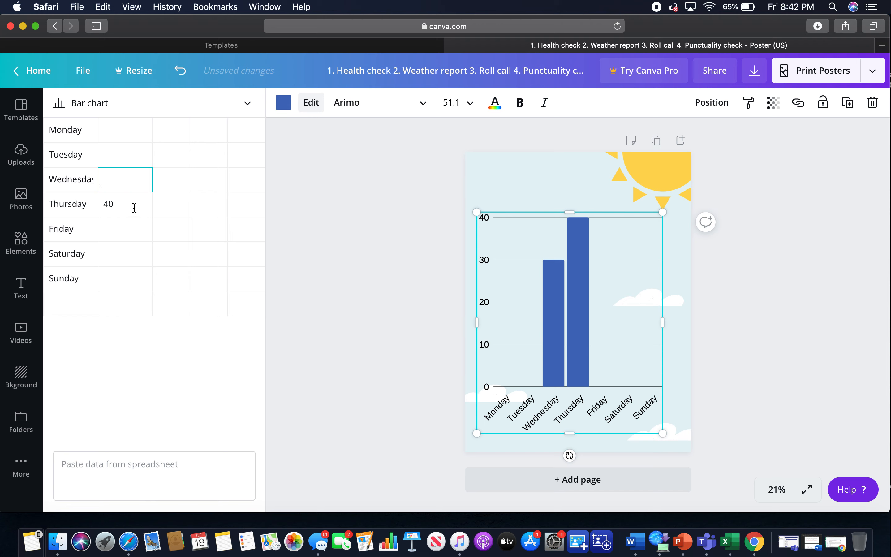
click(135, 207)
key(BackSpace)
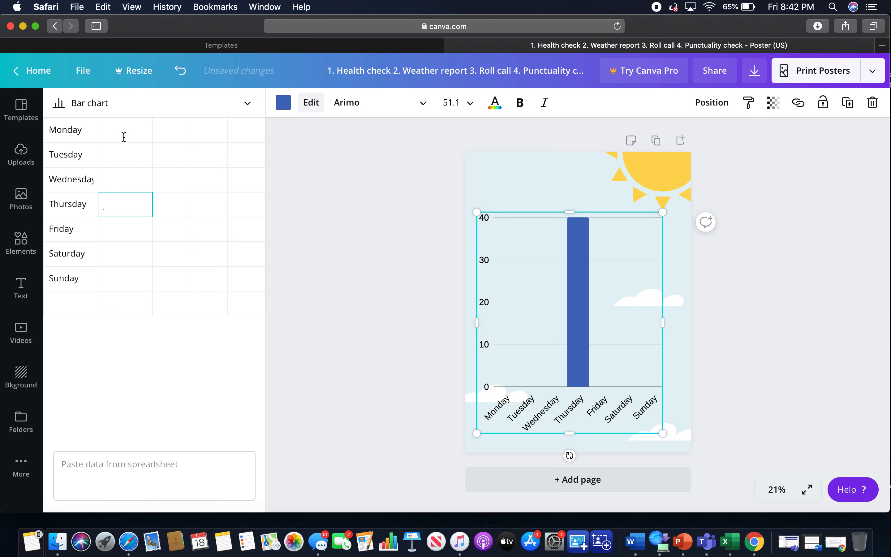
Enter chart values 2, 3, 0 and 0 for Monday through Thursday.
click(119, 129)
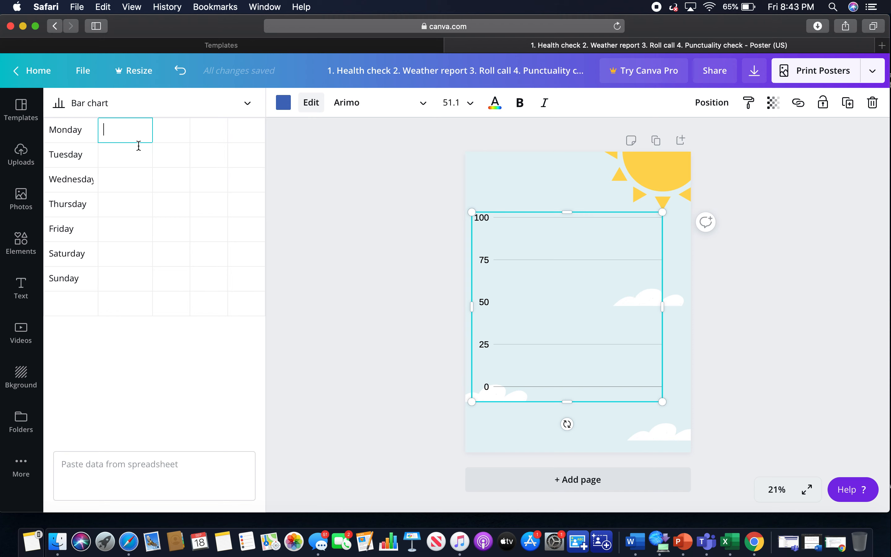
text(2)
click(136, 159)
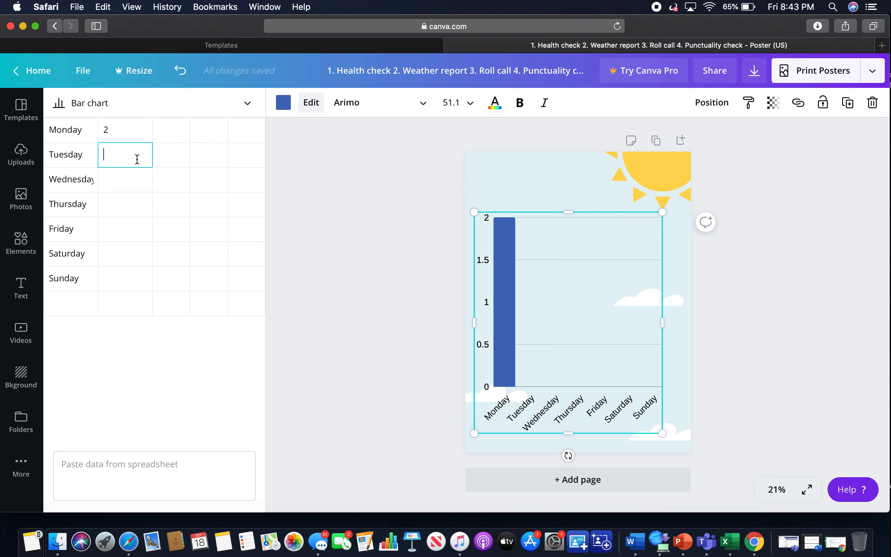
click(139, 180)
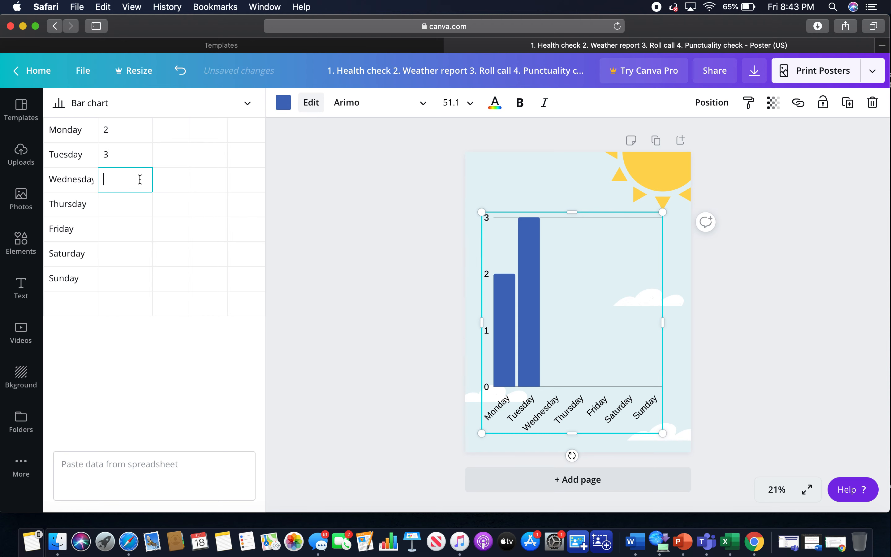
text(0)
click(150, 205)
text(0)
Enter chart values 1.5, 2 and 1 for Friday, Saturday and Sunday.
click(132, 232)
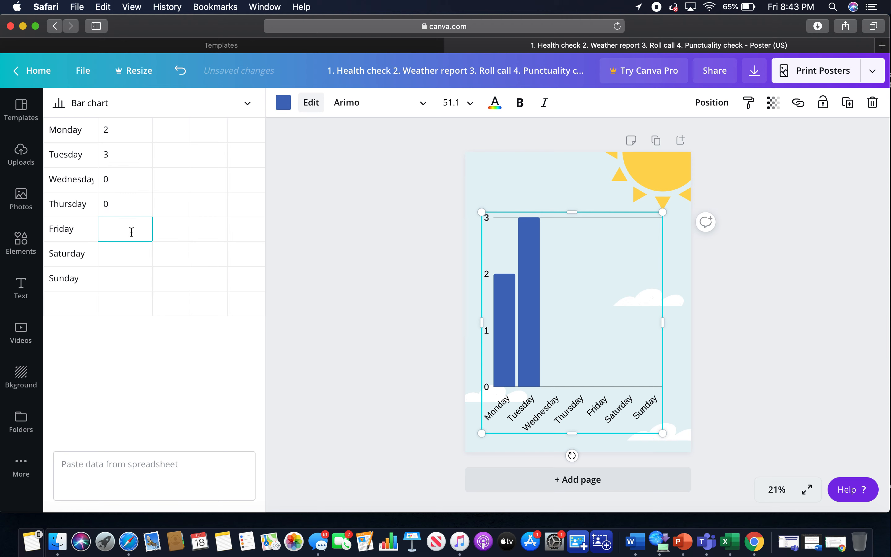
text(1.5)
click(130, 250)
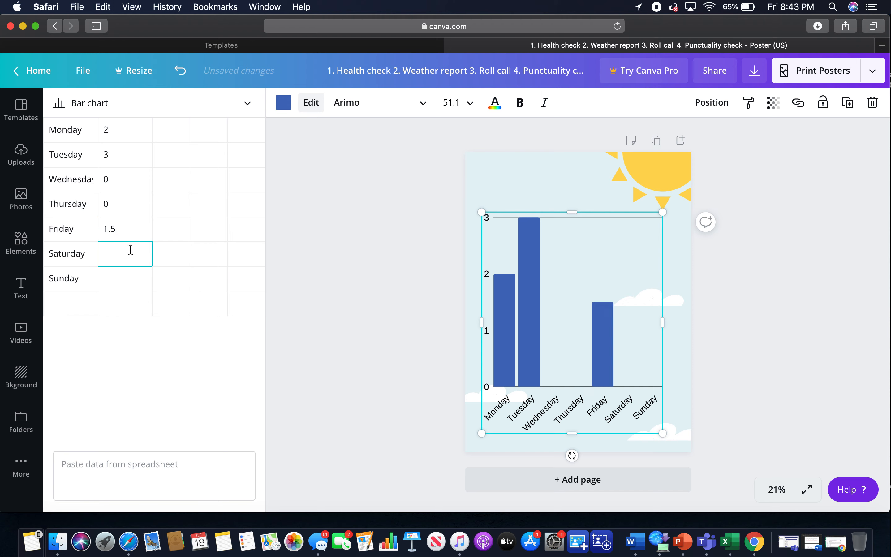
text(2)
click(128, 276)
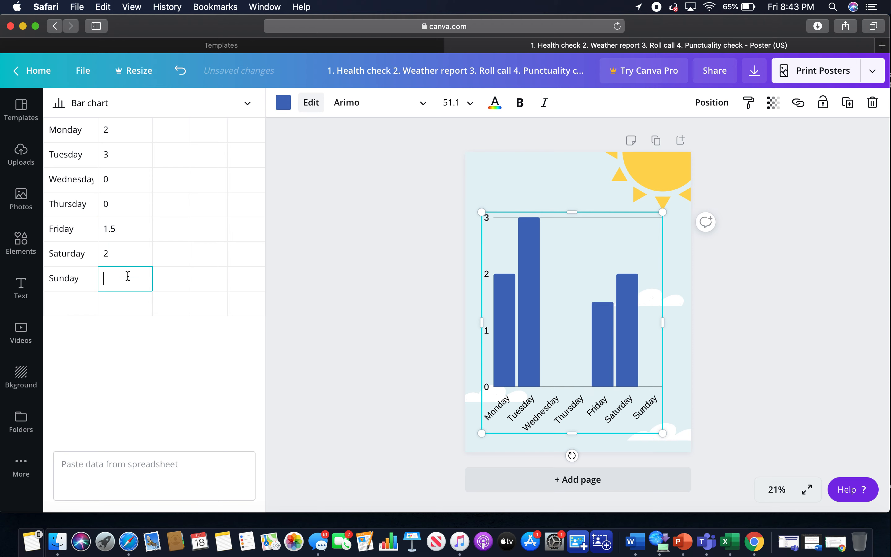
text(1)
Remove the extra Item 8 row that appeared below Sunday in the chart data.
click(135, 309)
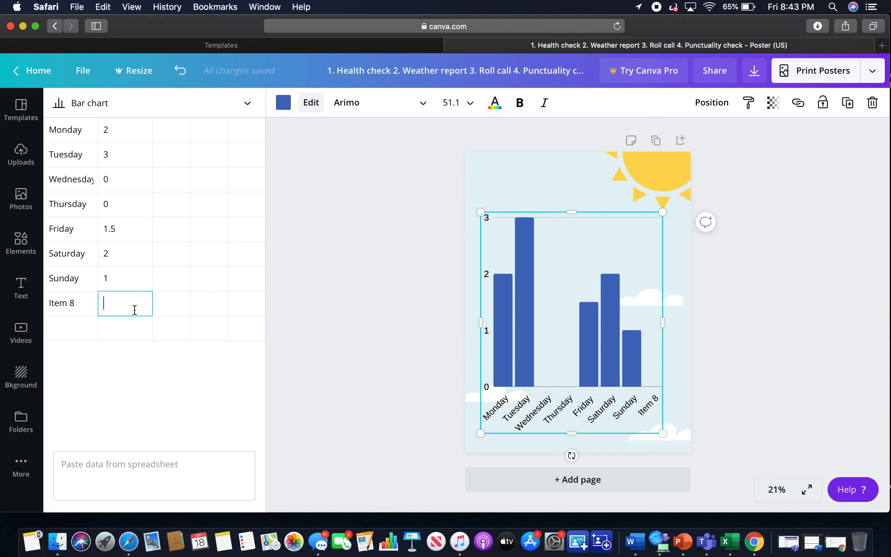
click(88, 304)
key(super+a)
text(I)
click(83, 357)
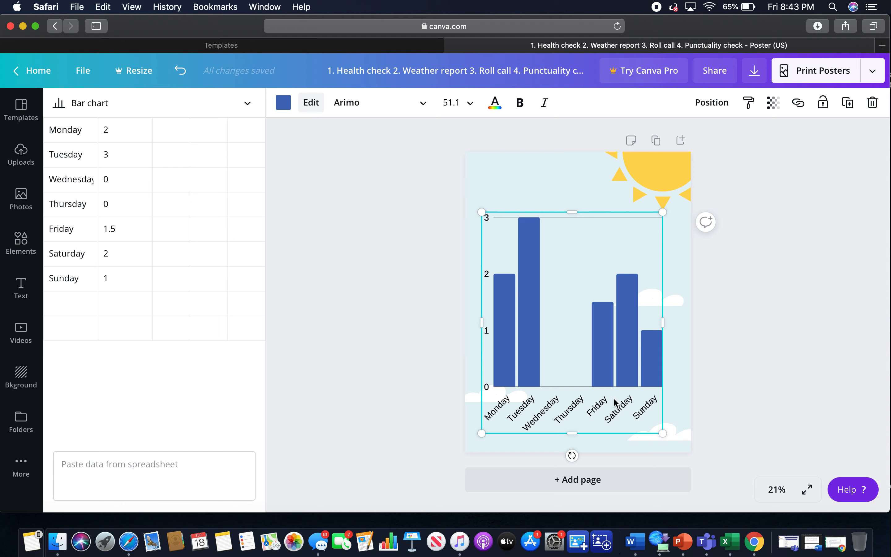
Move the bar chart higher up on the poster.
drag(609, 369, 612, 336)
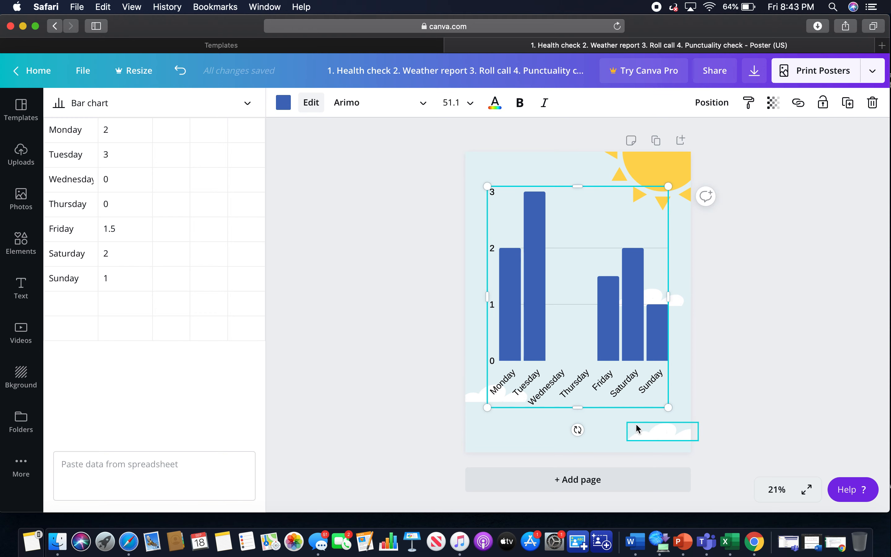
click(507, 424)
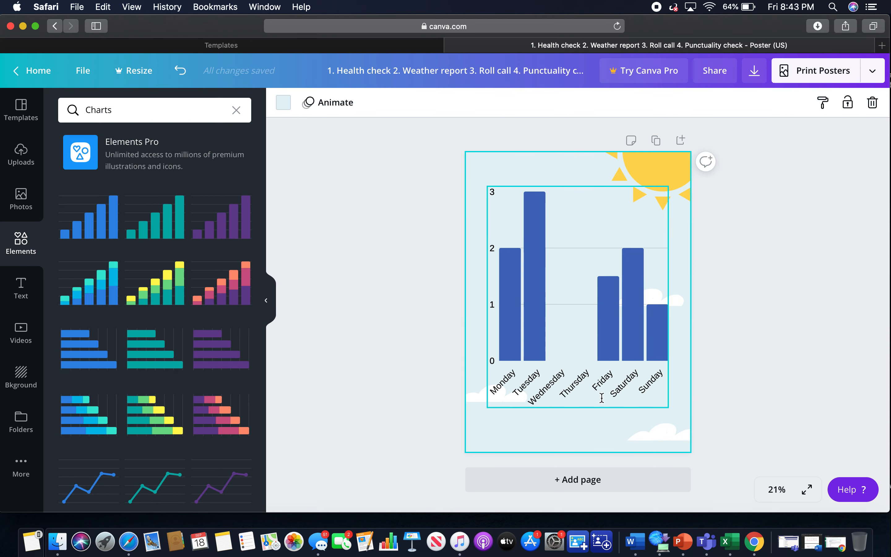
Set the chart's font to Playfair Display and its text size to 42.
click(530, 383)
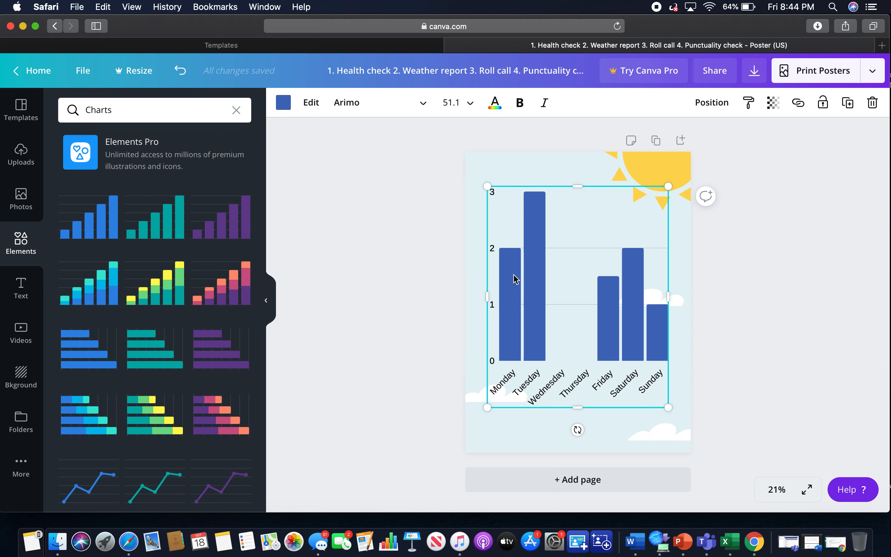
click(404, 107)
click(222, 191)
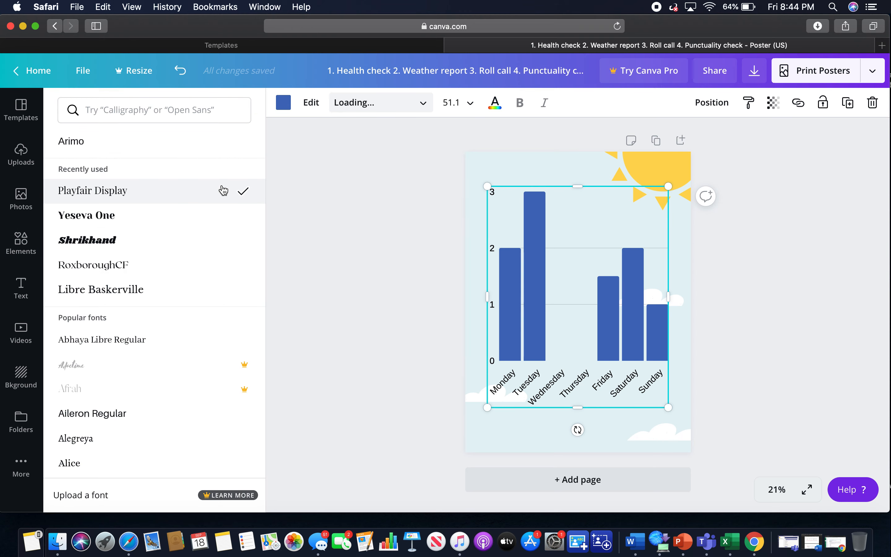
click(451, 103)
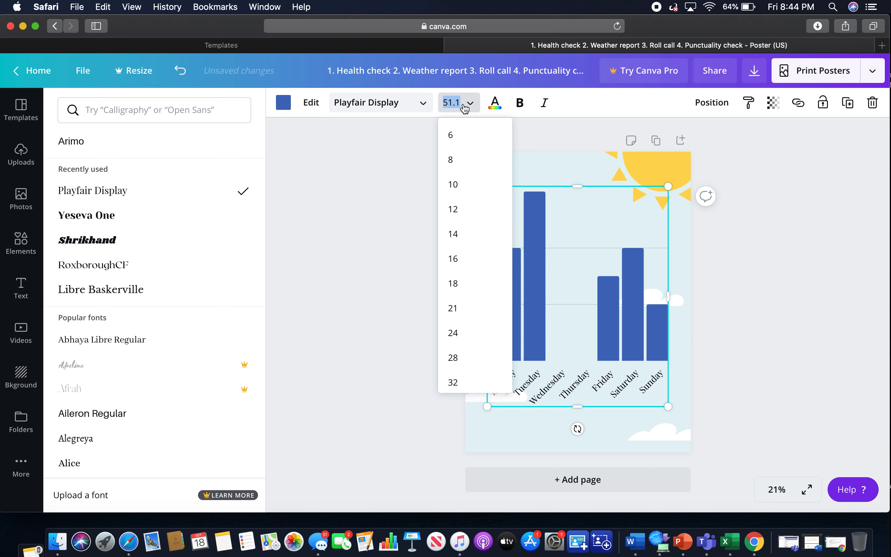
text(42)
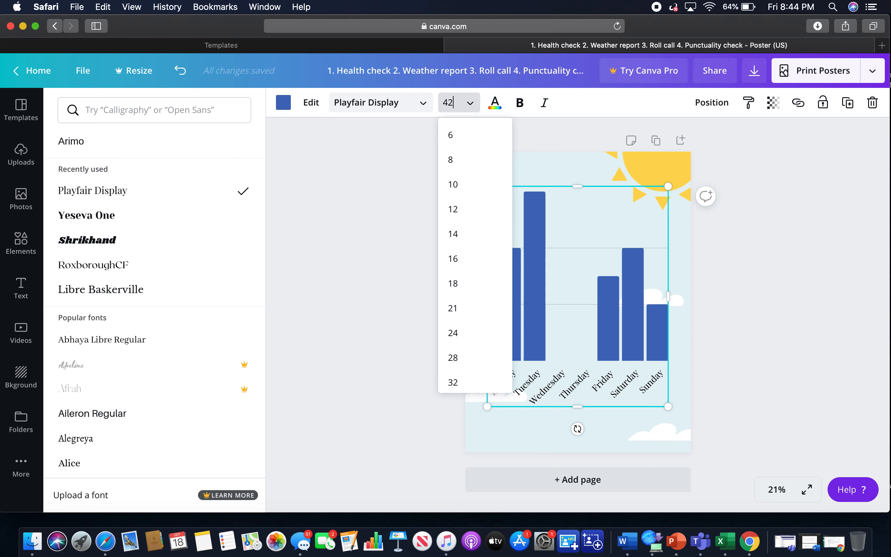
key(Return)
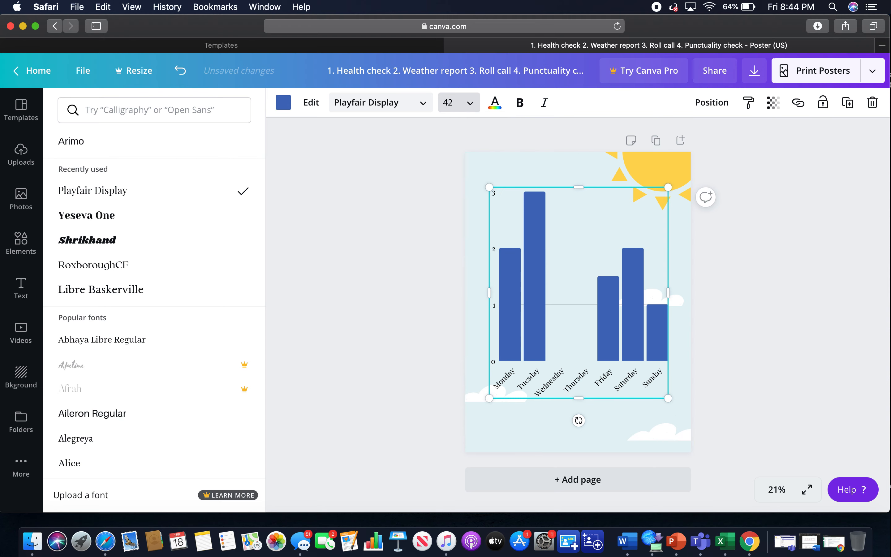
click(284, 103)
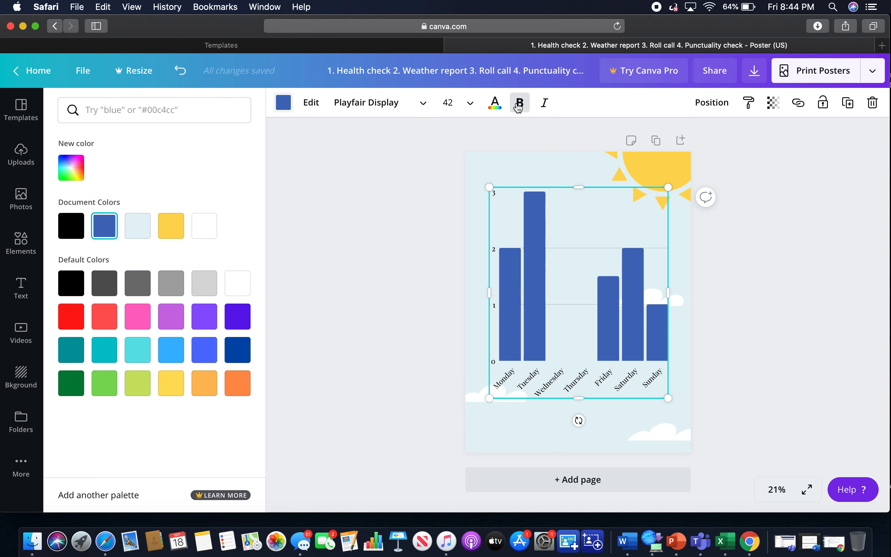
click(423, 222)
click(507, 426)
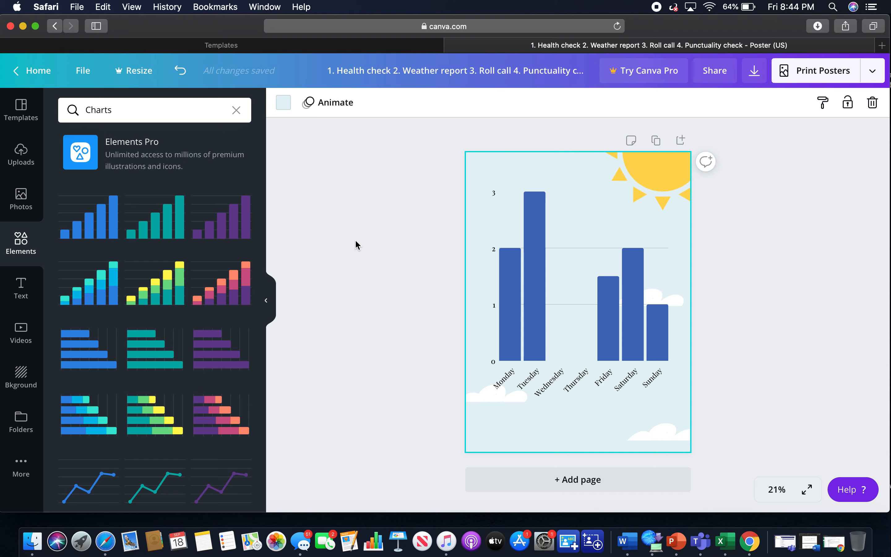
Add a subheading text box reading "Days of The Week".
click(23, 285)
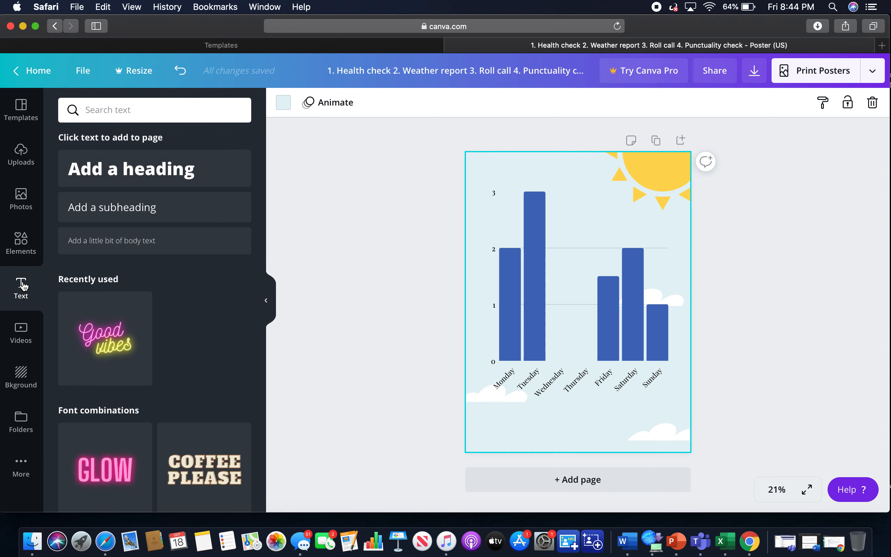
click(182, 213)
key(BackSpace)
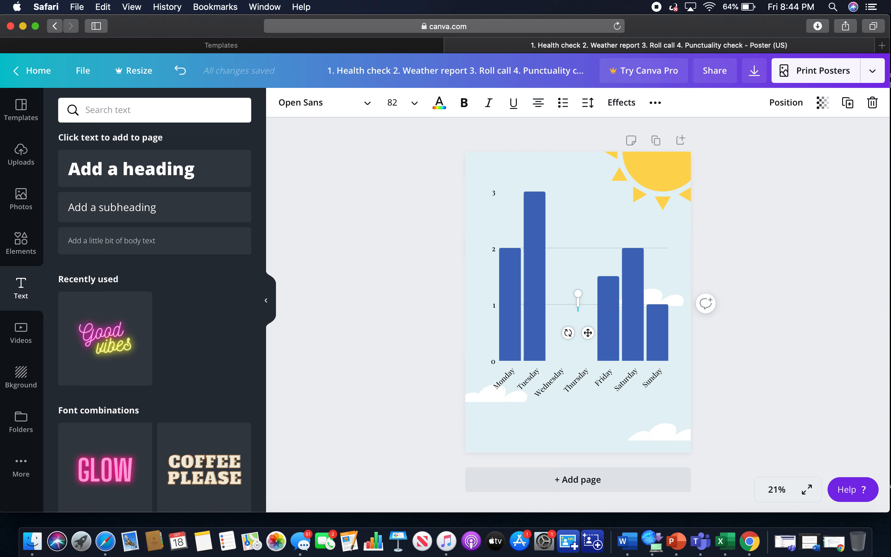
text(Days of)
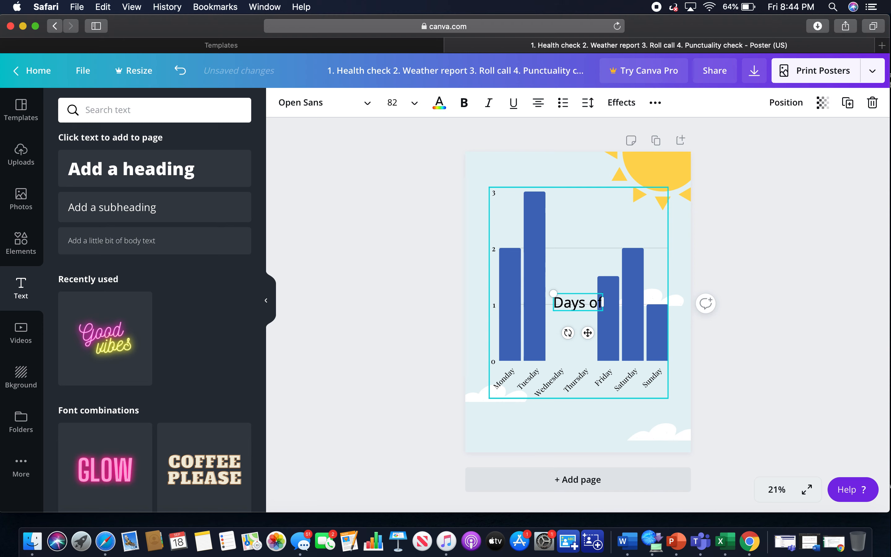
text( The)
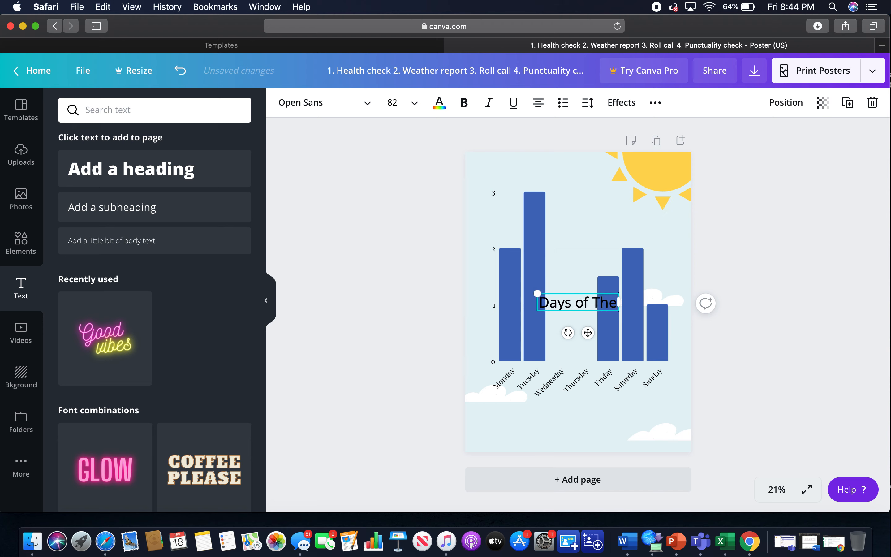
text( Week)
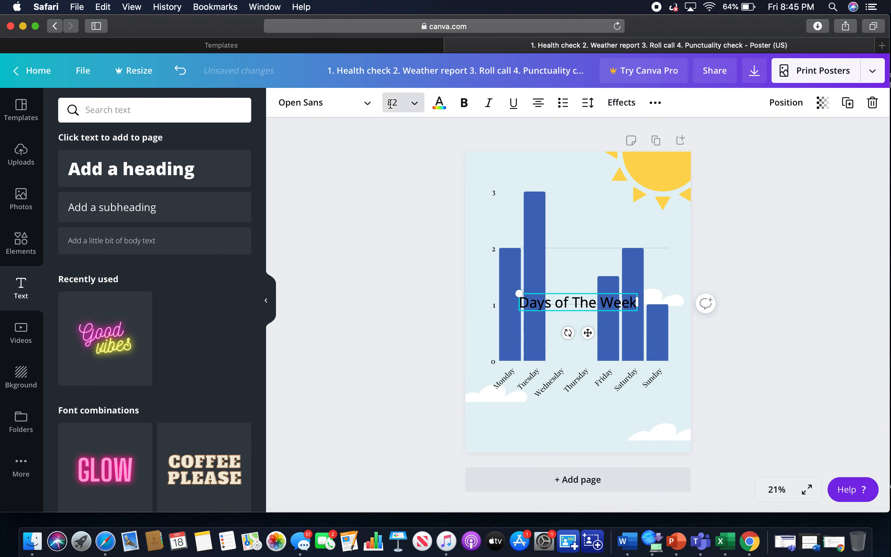
Set the "Days of The Week" text size to 42.
click(397, 106)
key(BackSpace)
text(42)
click(346, 179)
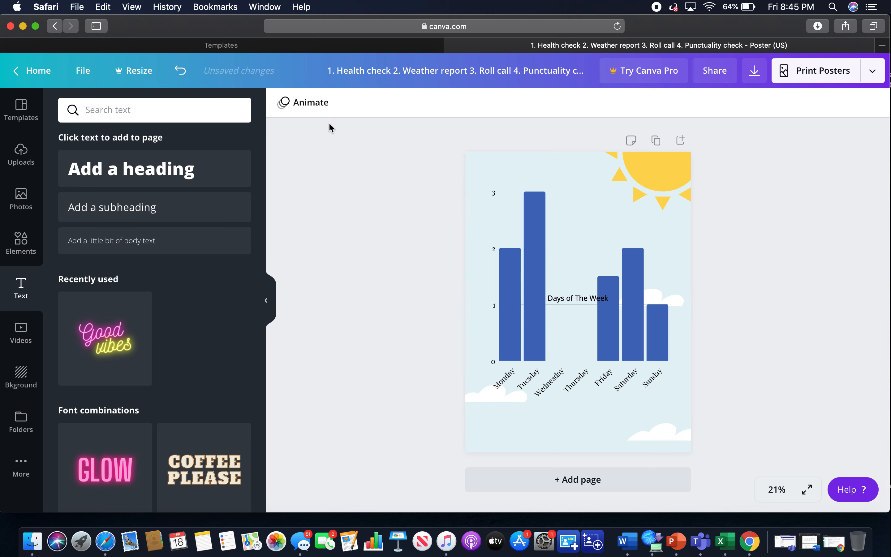
Change the "Days of The Week" font to Playfair Display and move it beneath the chart's day labels.
click(576, 298)
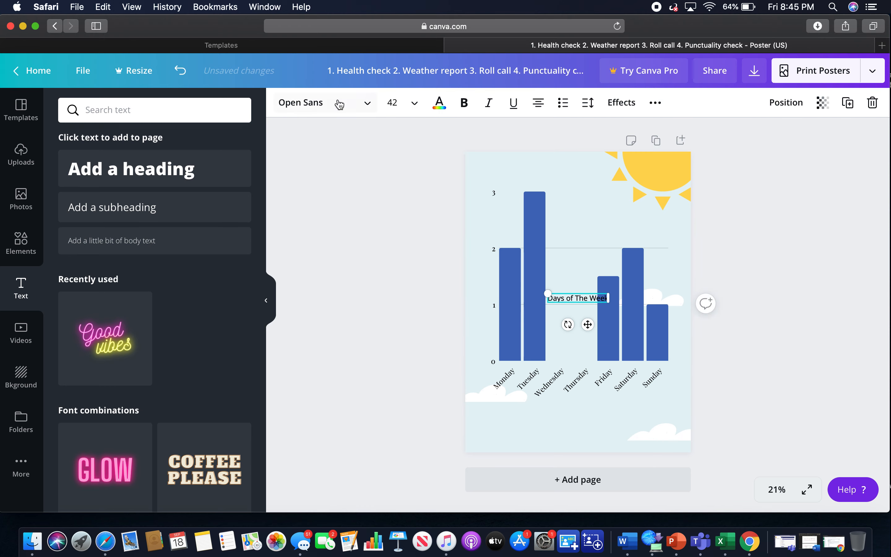
click(335, 106)
click(161, 218)
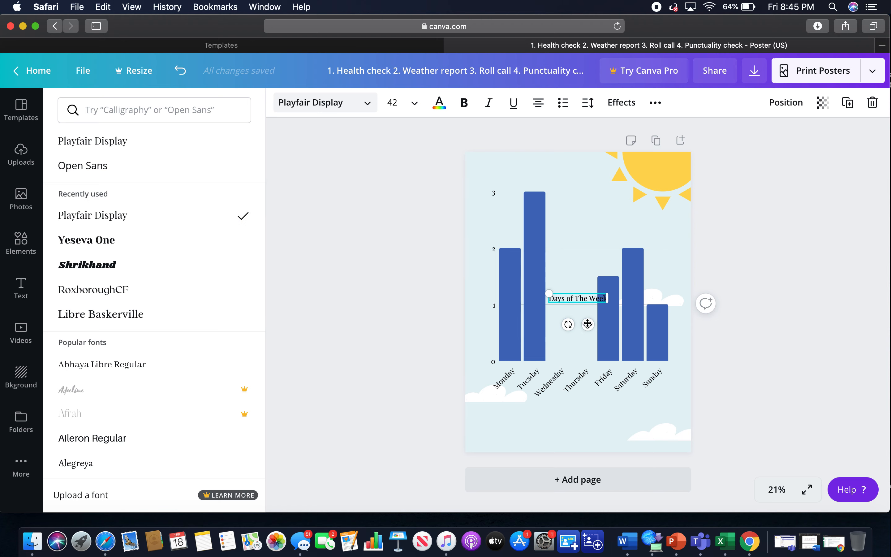
drag(587, 324, 588, 433)
click(487, 425)
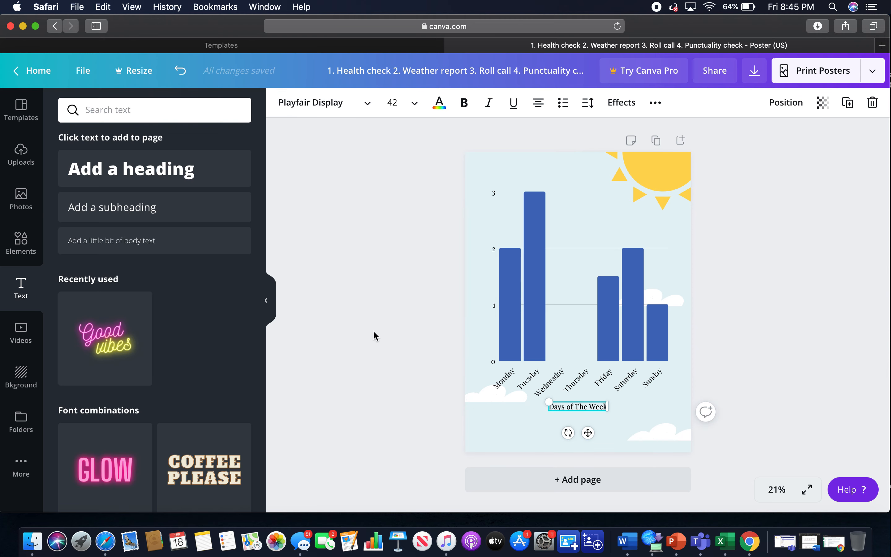
Add another subheading text box reading "Rainfall (in)".
click(208, 216)
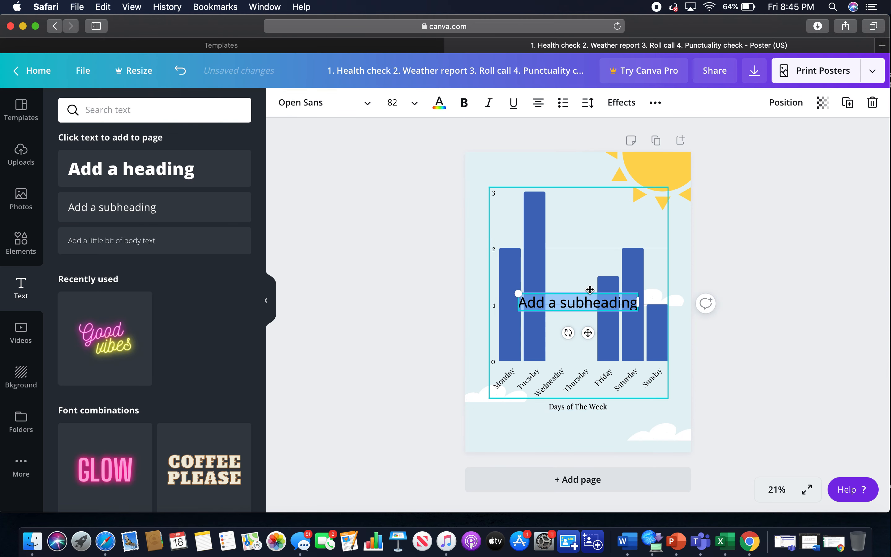
key(BackSpace)
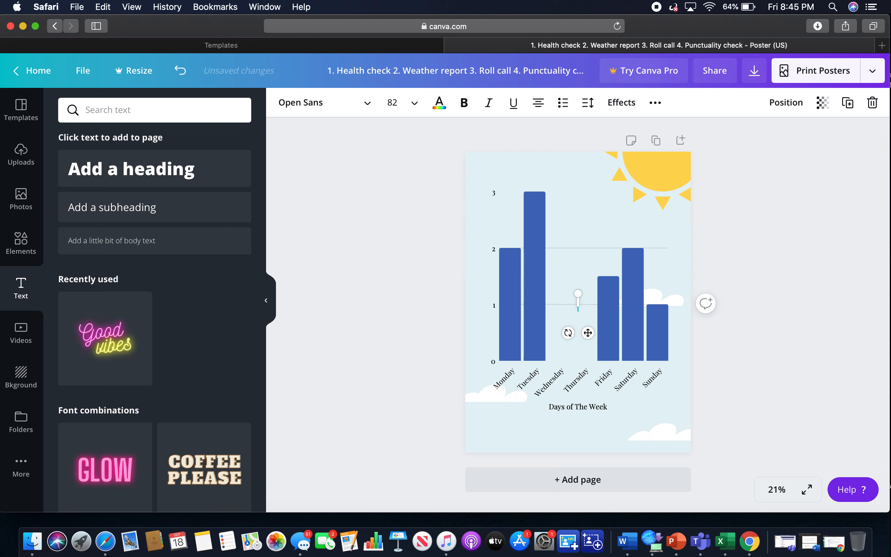
text(Rain)
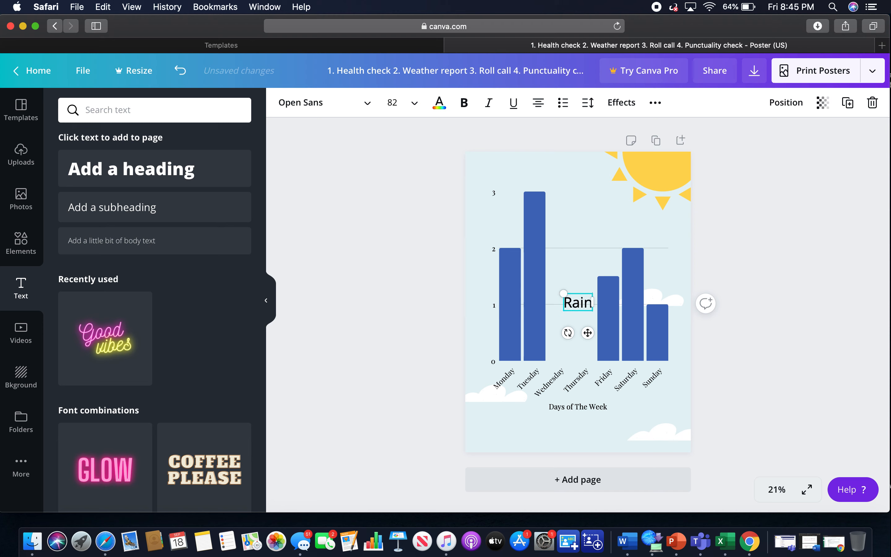
text(fall)
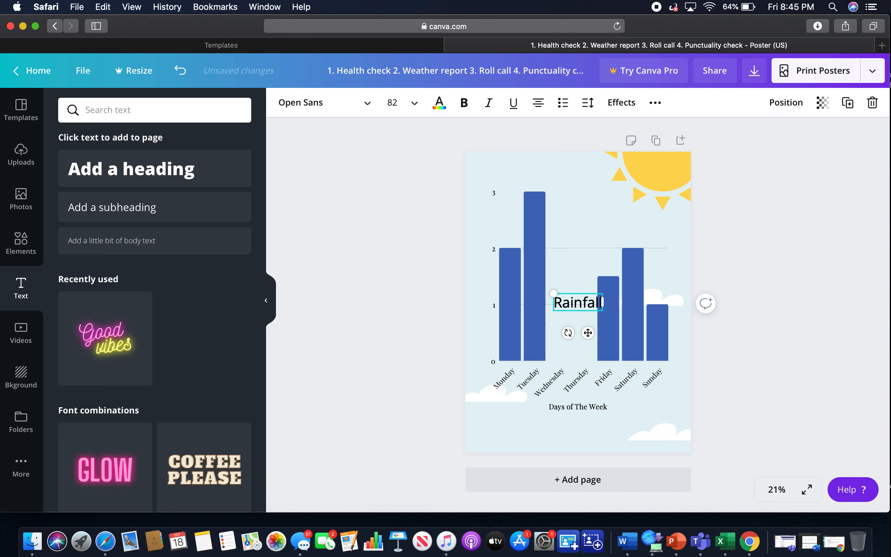
text( (in))
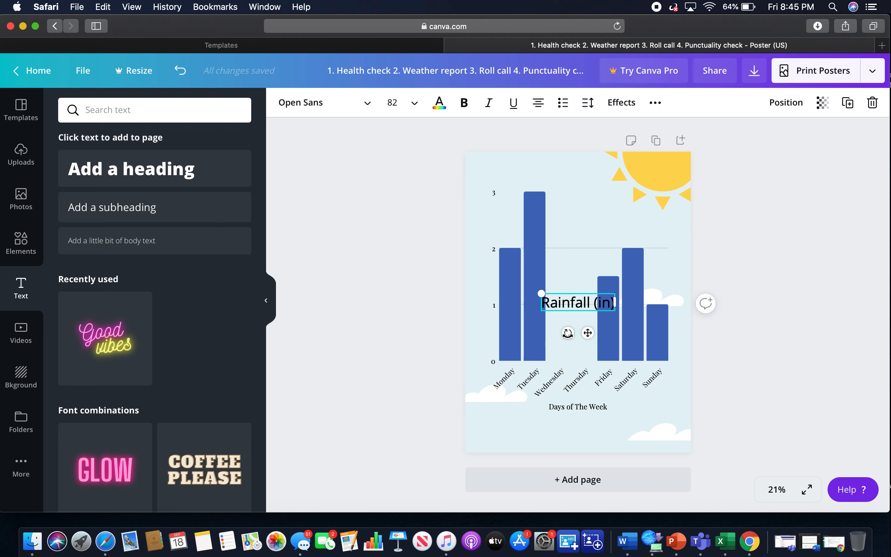
Rotate the "Rainfall (in)" label vertical beside the chart's value axis and set its size to 42.
drag(568, 332, 509, 280)
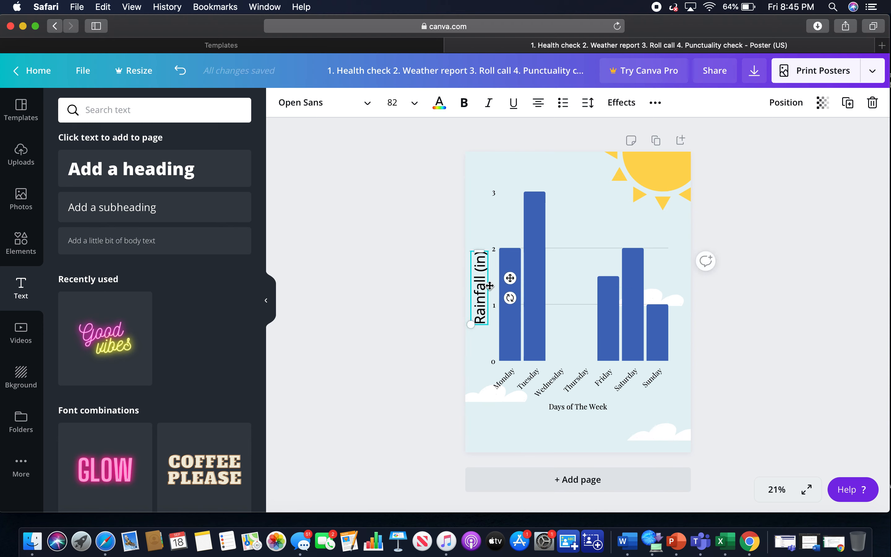
click(392, 104)
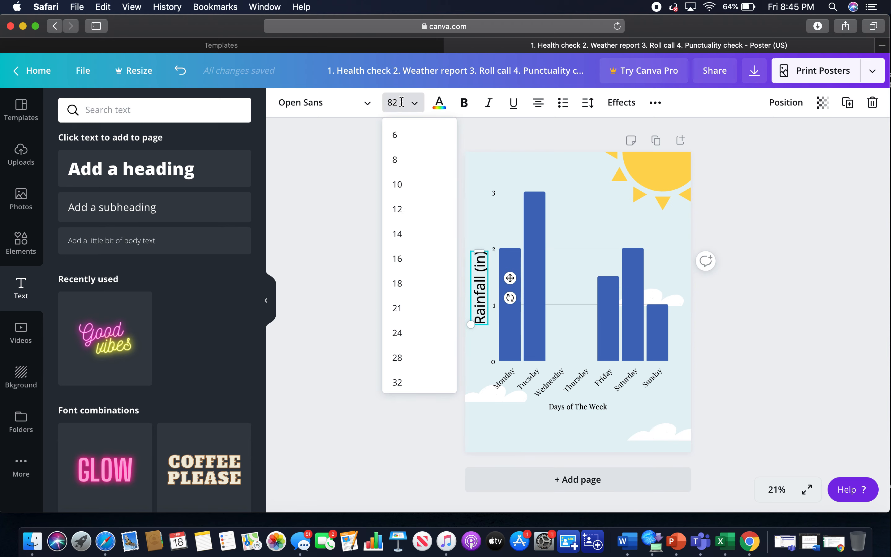
drag(397, 103, 366, 98)
key(BackSpace)
text(42)
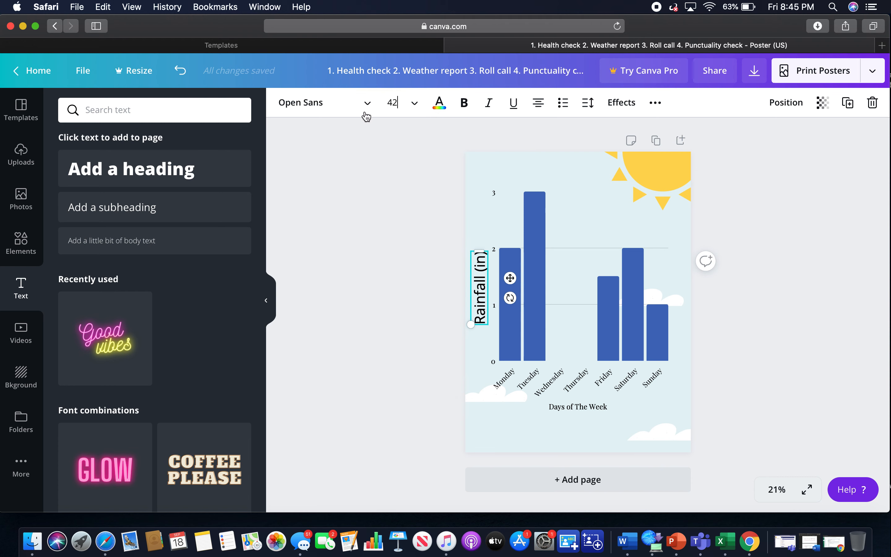
key(Return)
click(362, 179)
click(476, 291)
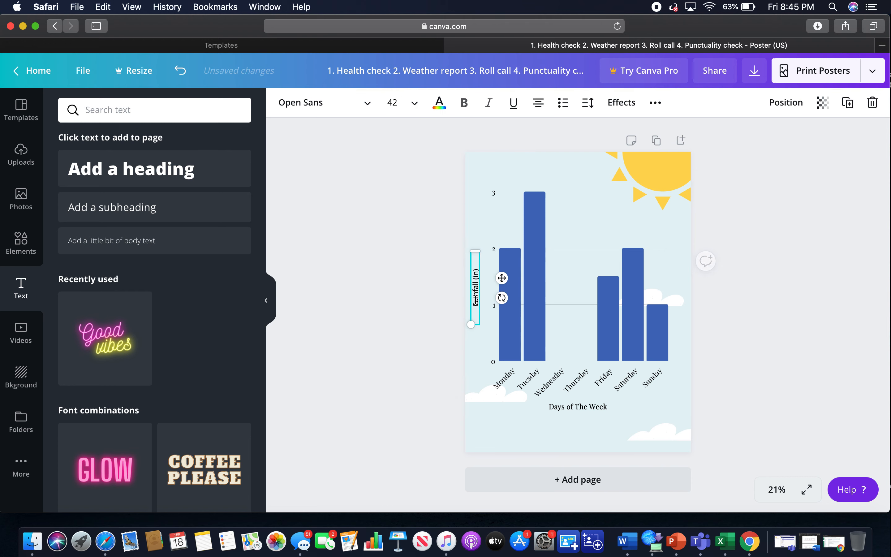
Change the "Rainfall (in)" label's font to Playfair Display.
click(333, 103)
click(172, 218)
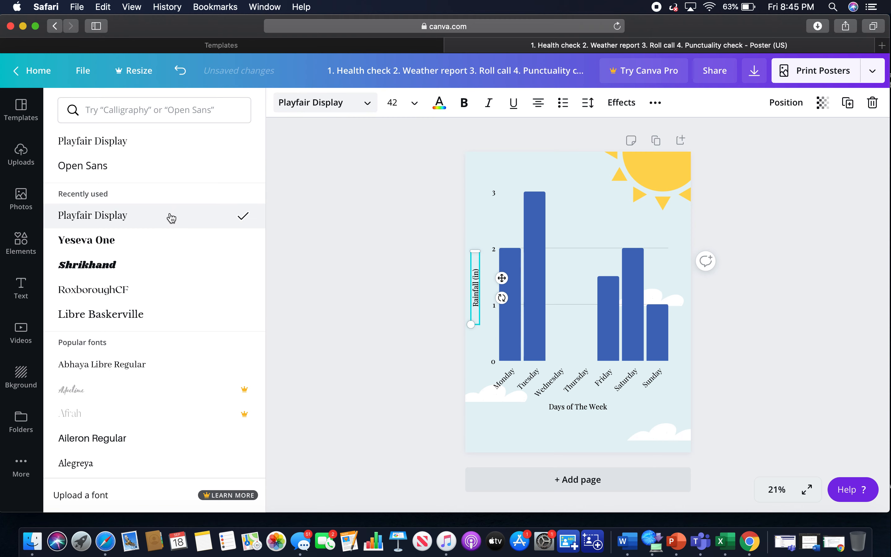
key(Escape)
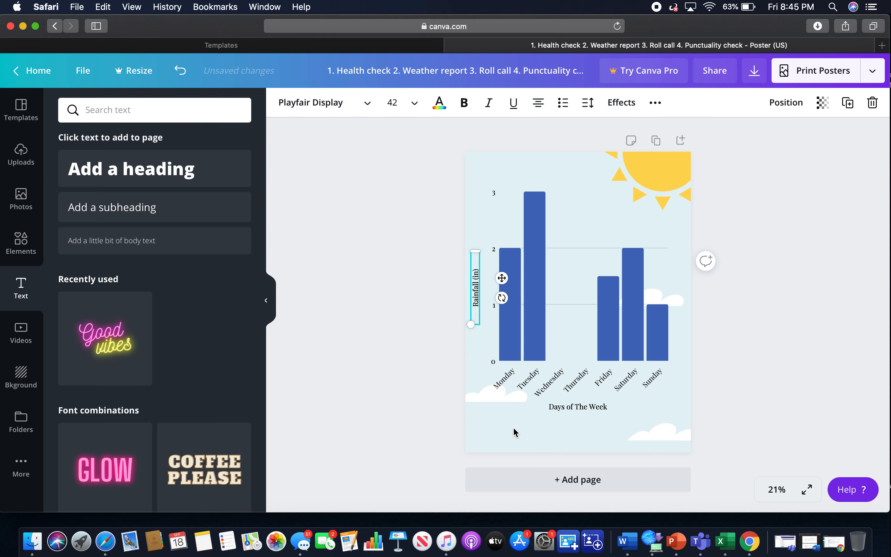
click(502, 410)
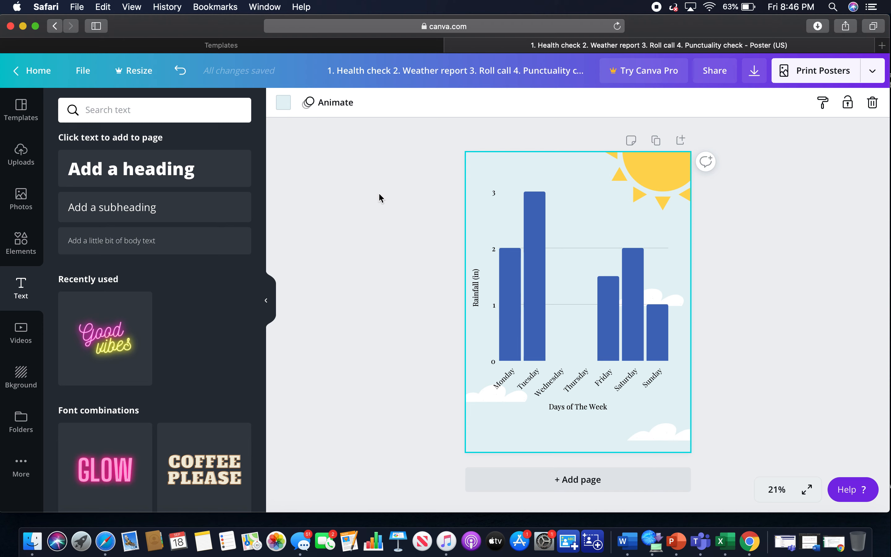
Add a subheading text box and replace its text with the student's full name.
click(219, 213)
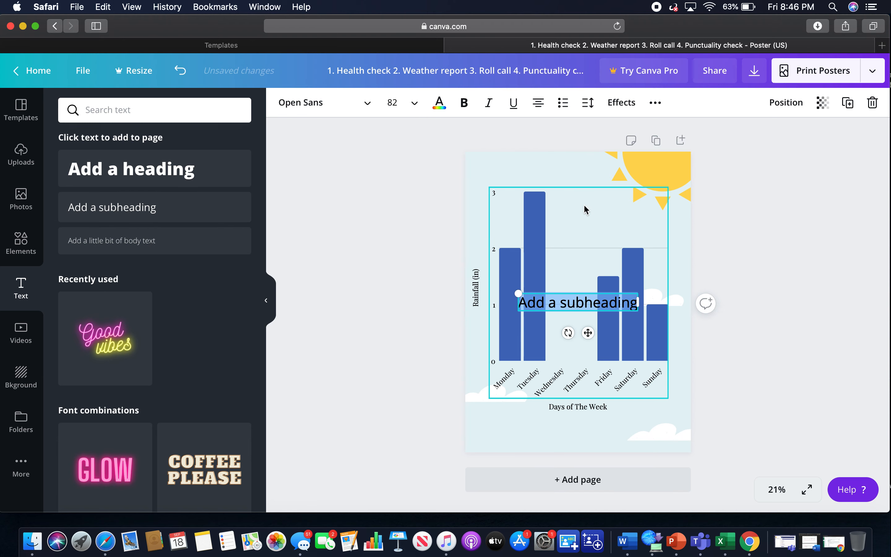
key(BackSpace)
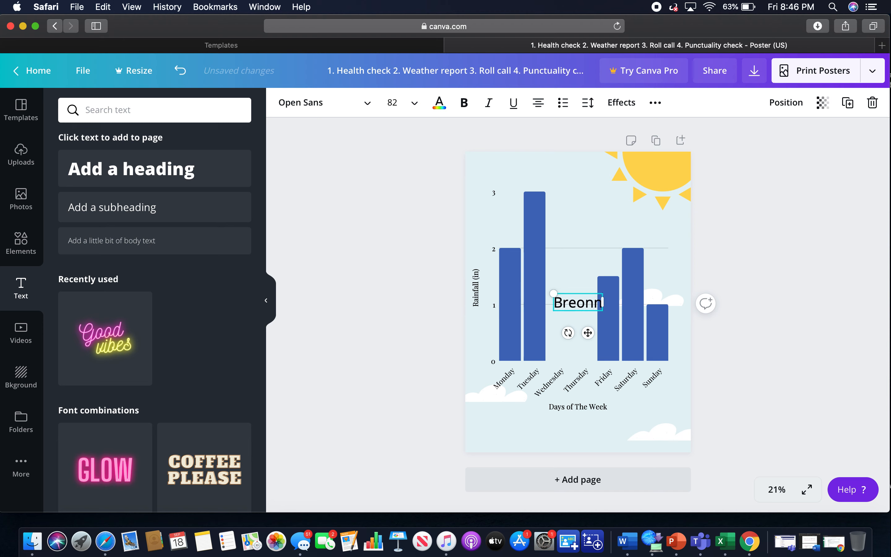
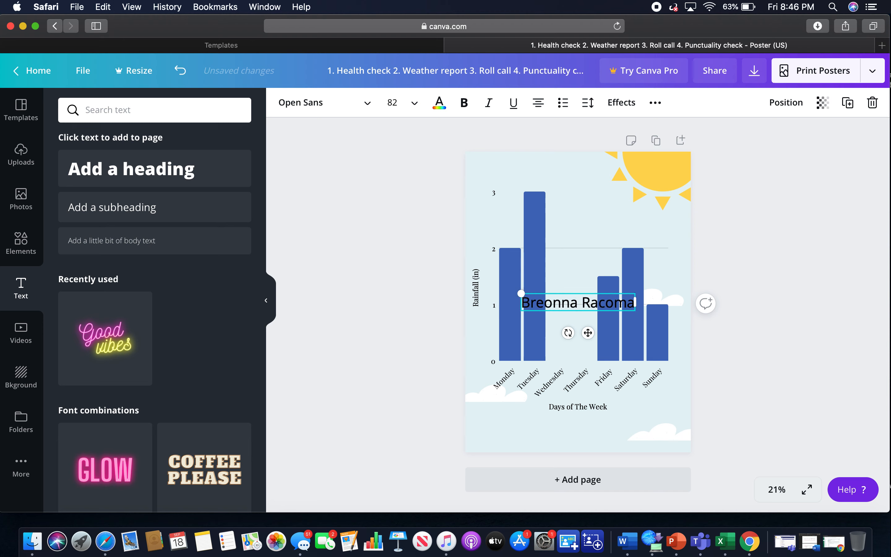
Add the lines "ENC 2210 (sec:008)" and "September" beneath the student's name in the same text box.
key(Return)
text(ENC)
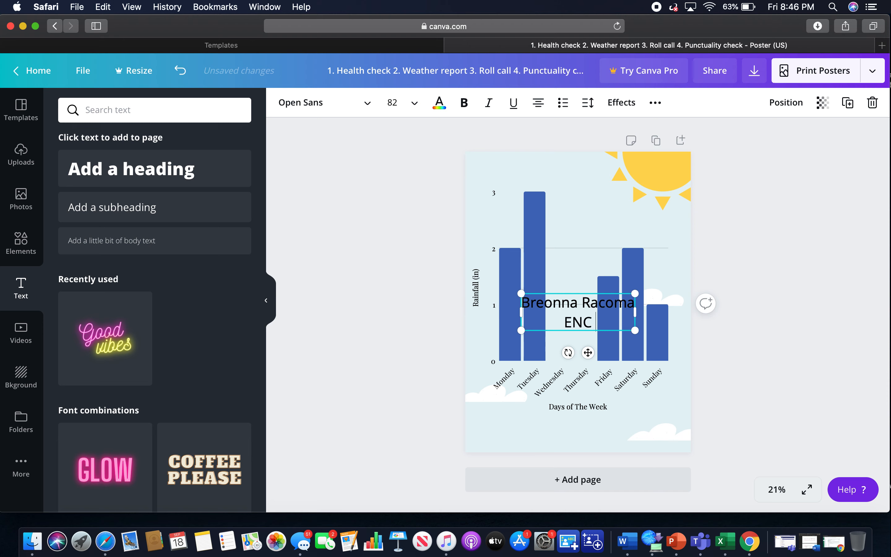
text( 2210 (s)
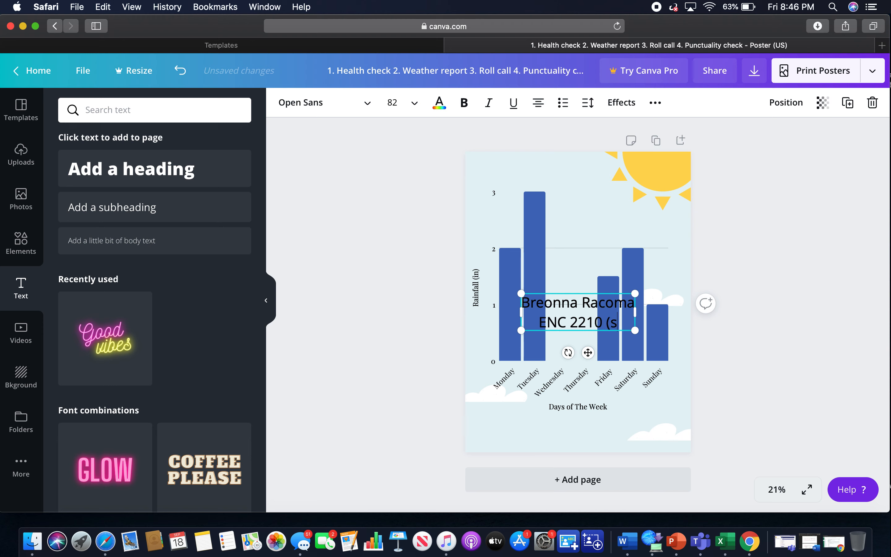
text(ec:008)
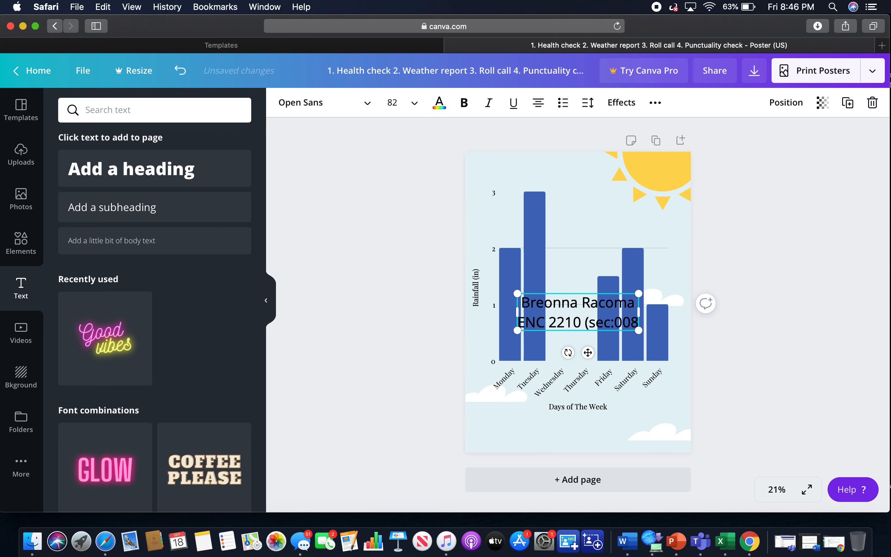
text())
key(Return)
text(Septemb)
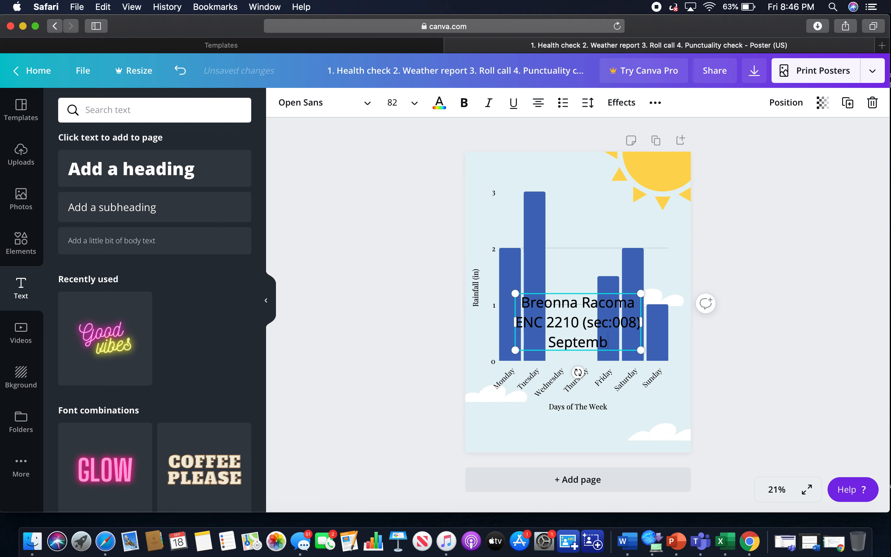